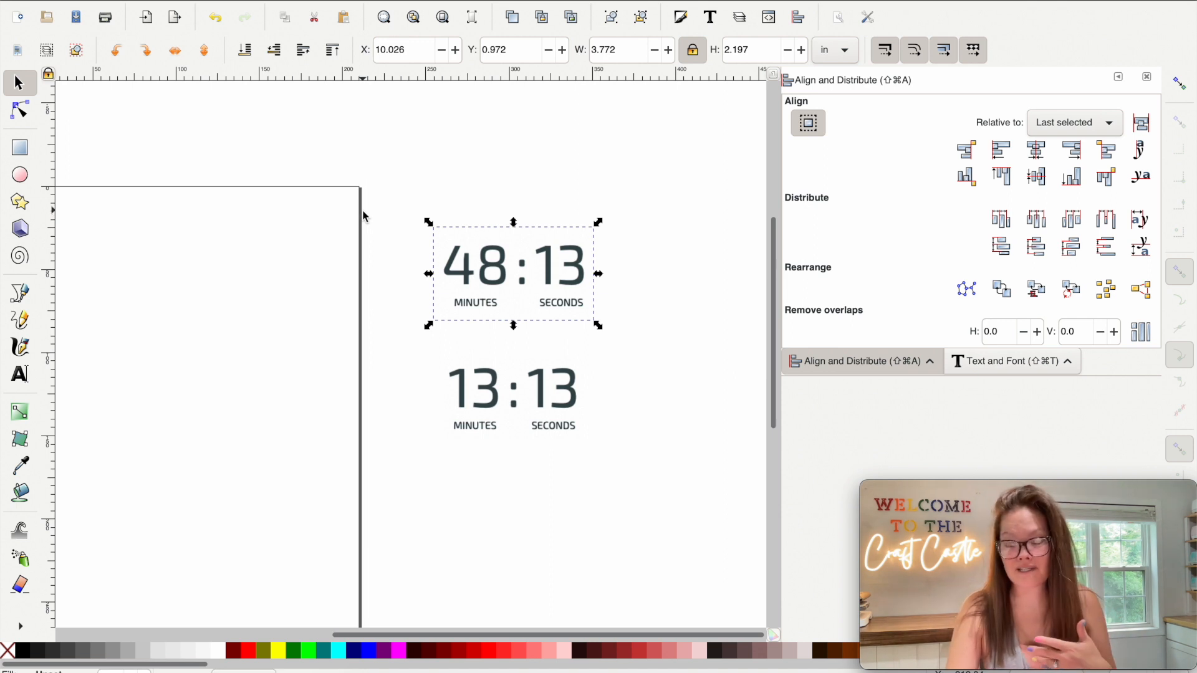
Step: Switch to the Creative Fabrica website in the browser and search for "single line font"
left_click(454, 399)
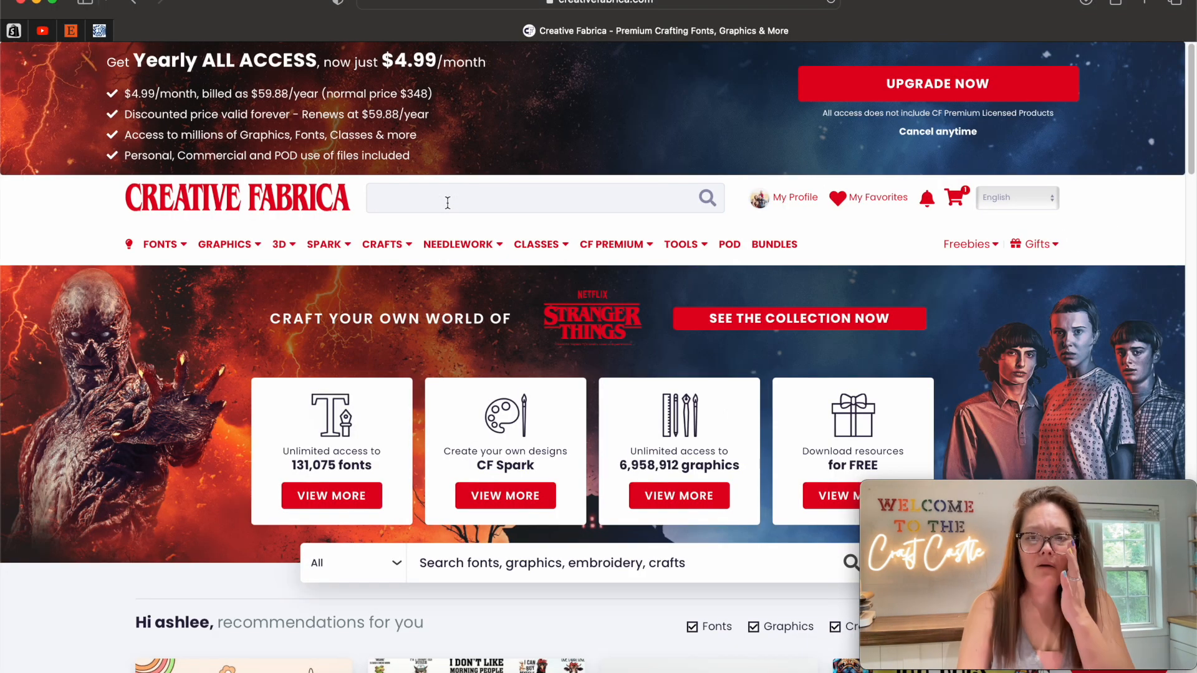
type("s")
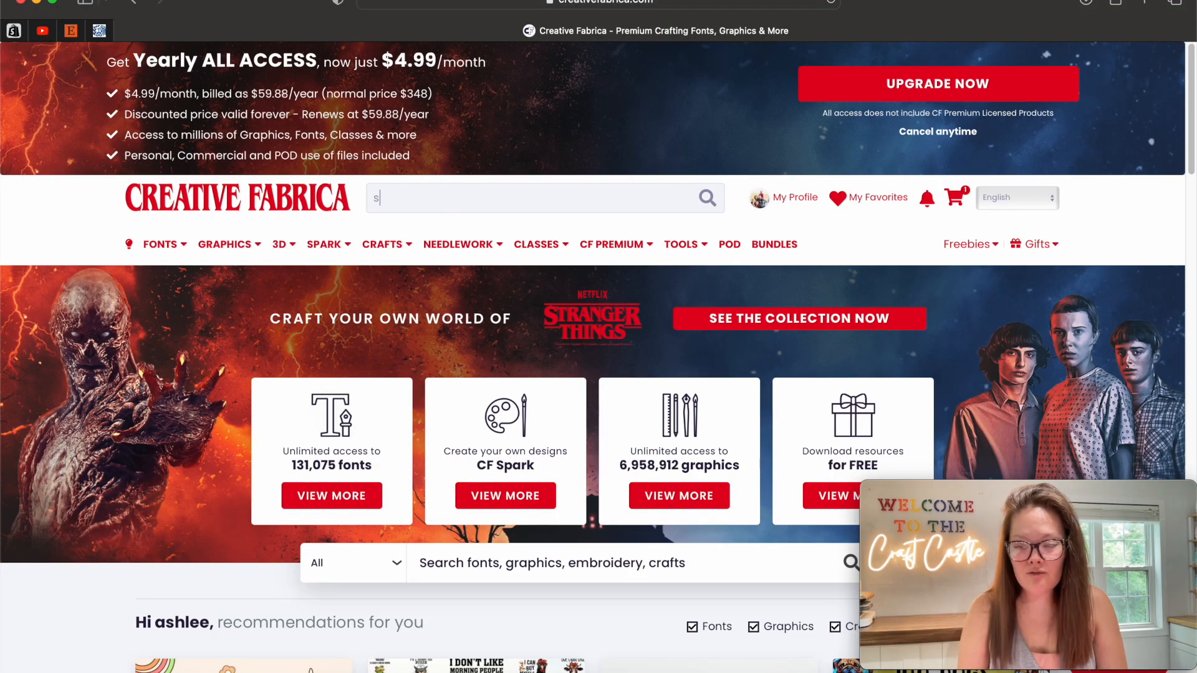
type("ingle line font")
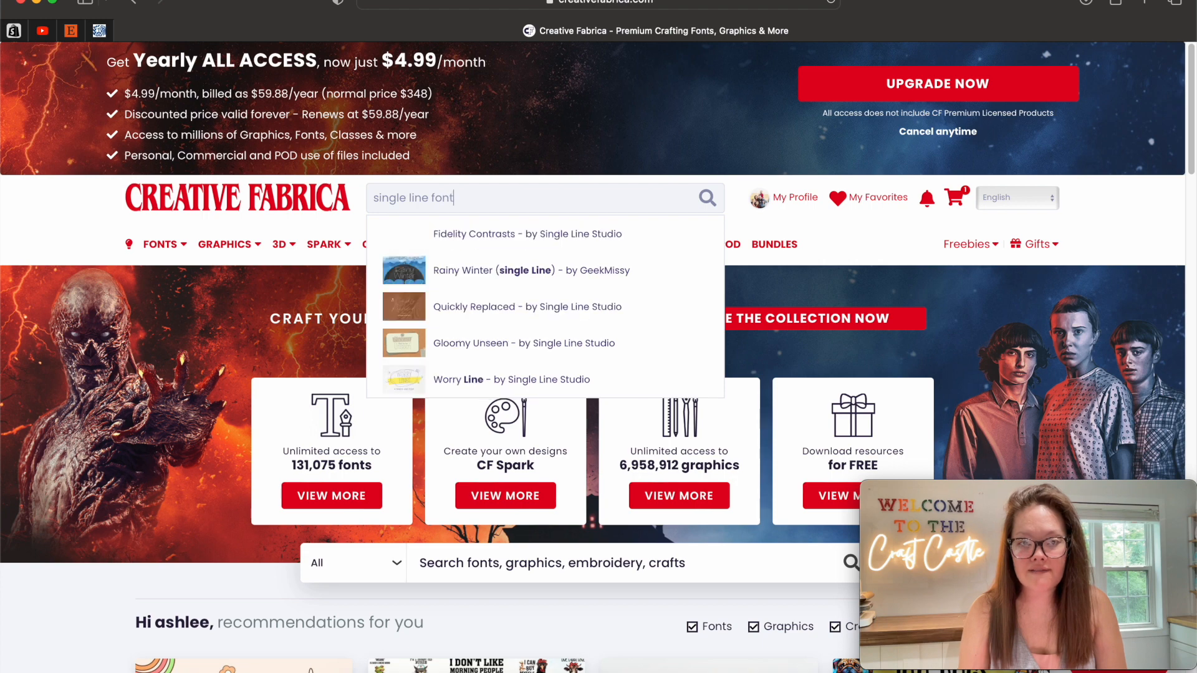
key("Return")
mouse_move(376, 234)
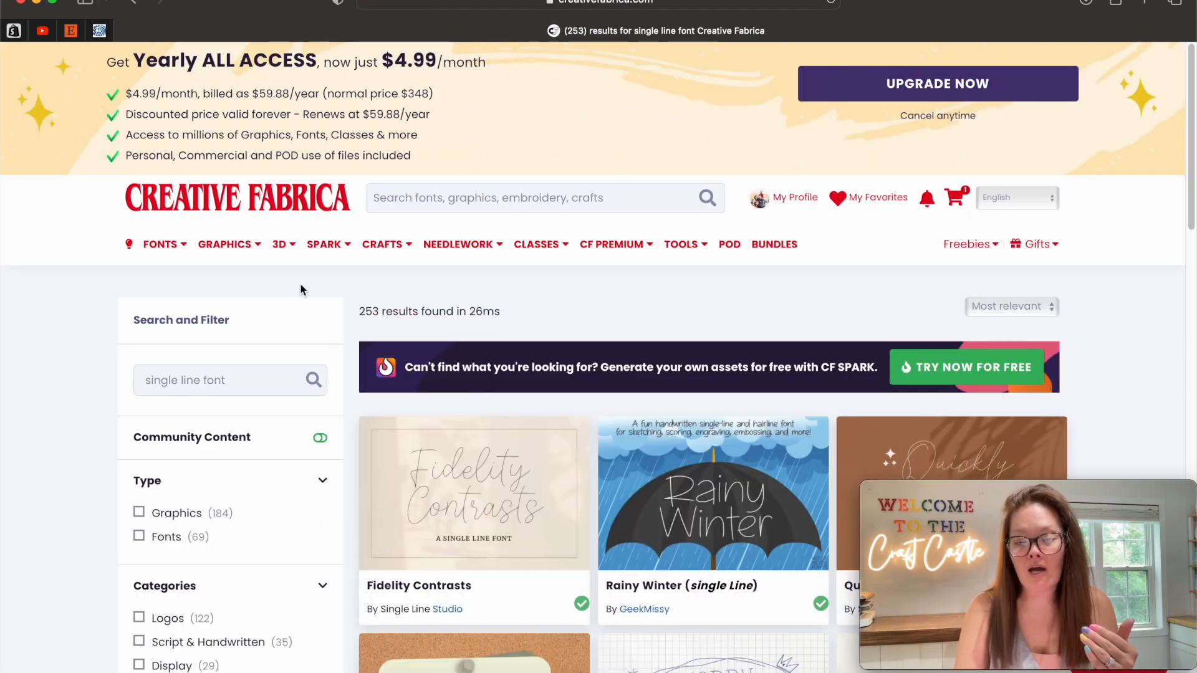
Step: Look through the single line font results and examine the Purely Digital Font product page
scroll(282, 333, "down", 2)
scroll(282, 336, "down", 3)
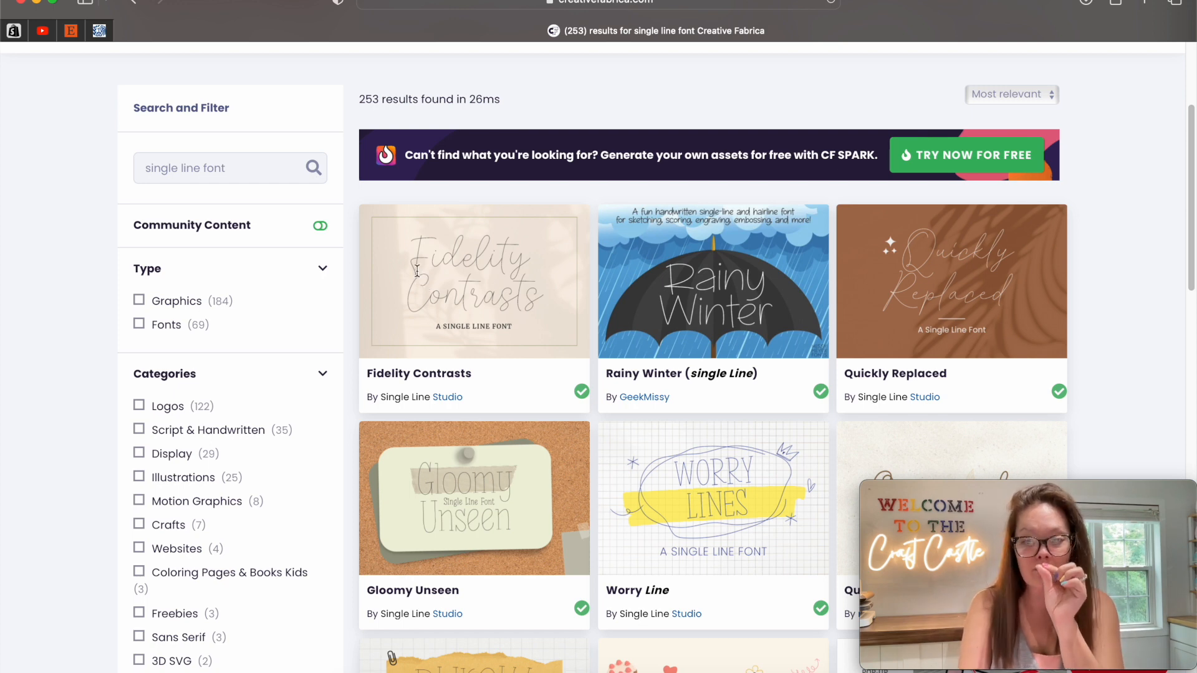
scroll(418, 274, "down", 2)
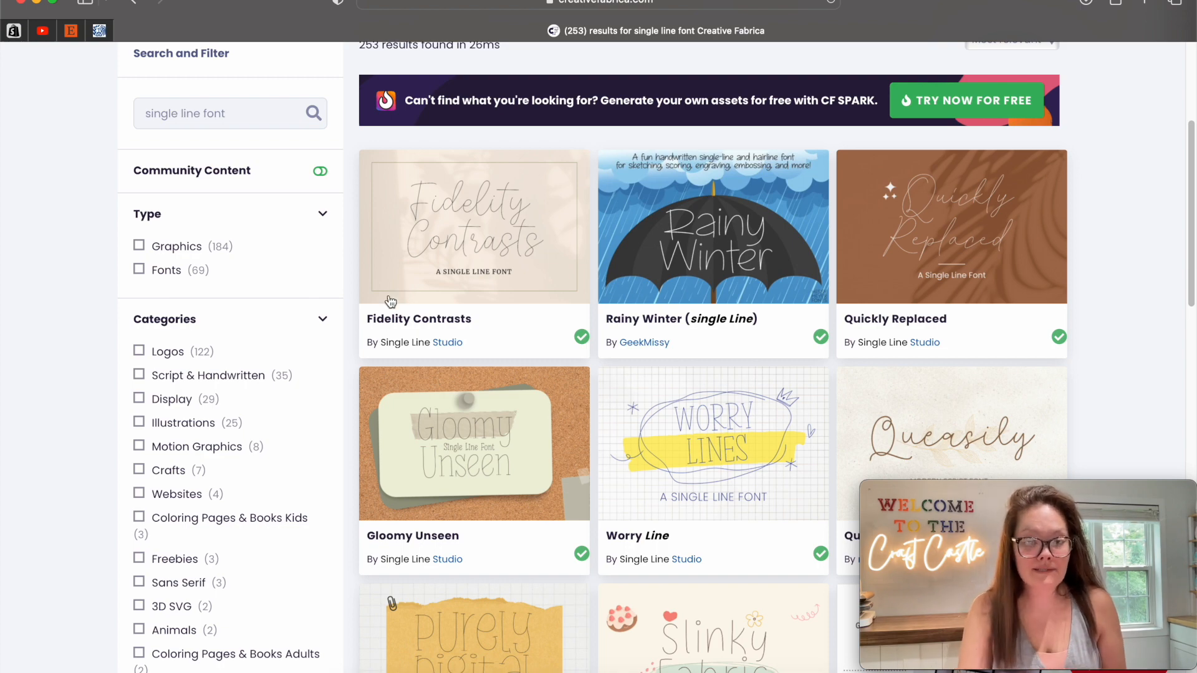
scroll(478, 322, "down", 5)
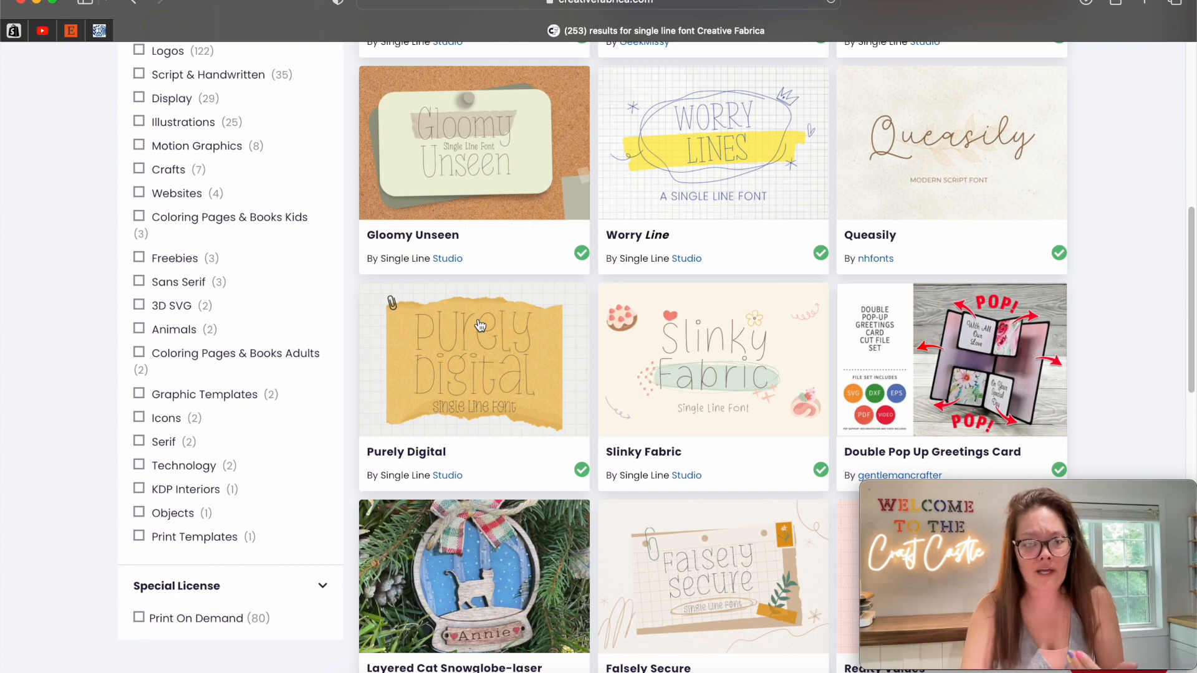
left_click(480, 325)
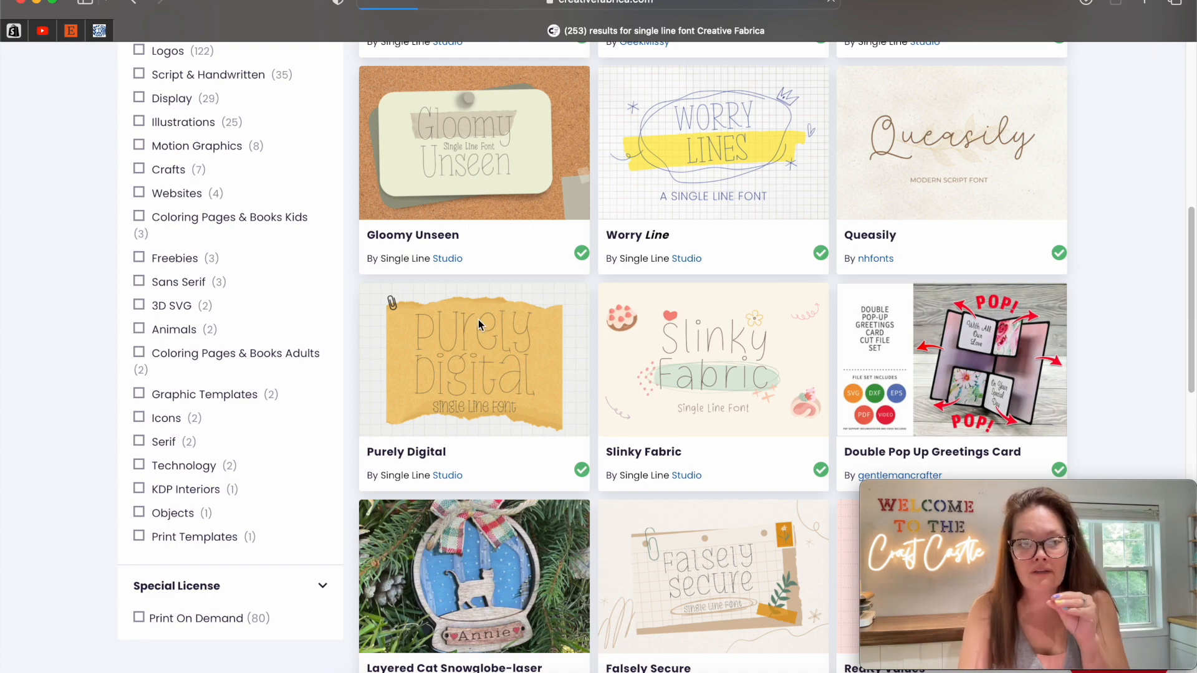
scroll(481, 325, "down", 1)
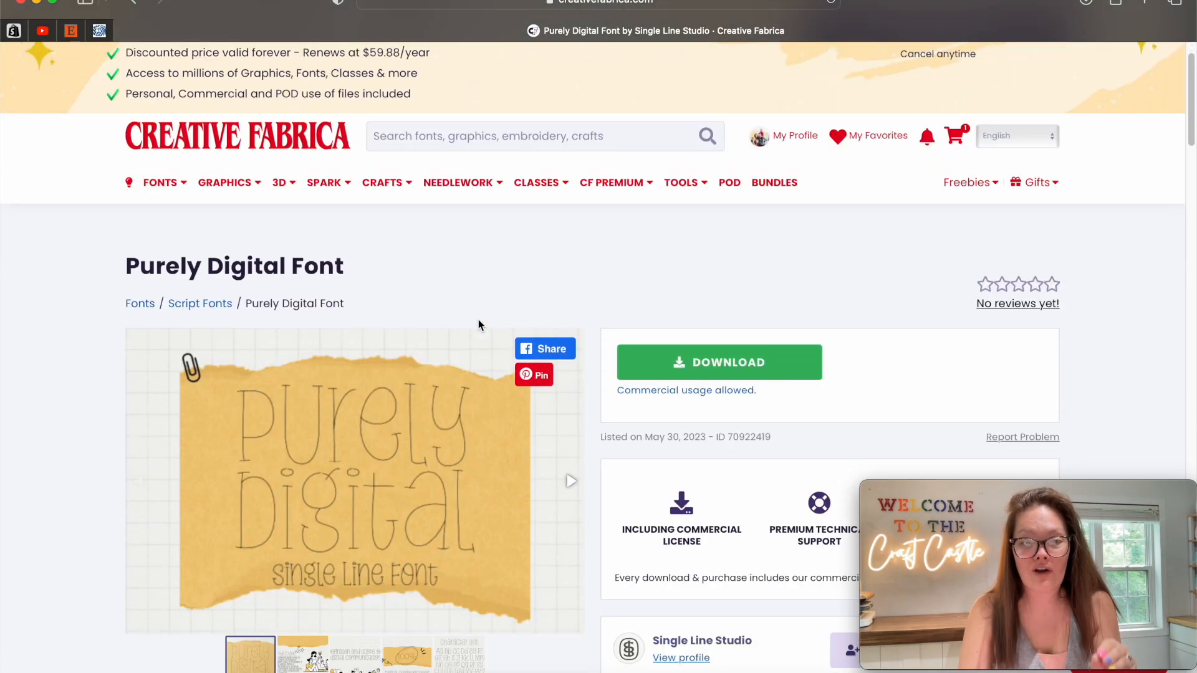
scroll(479, 323, "down", 4)
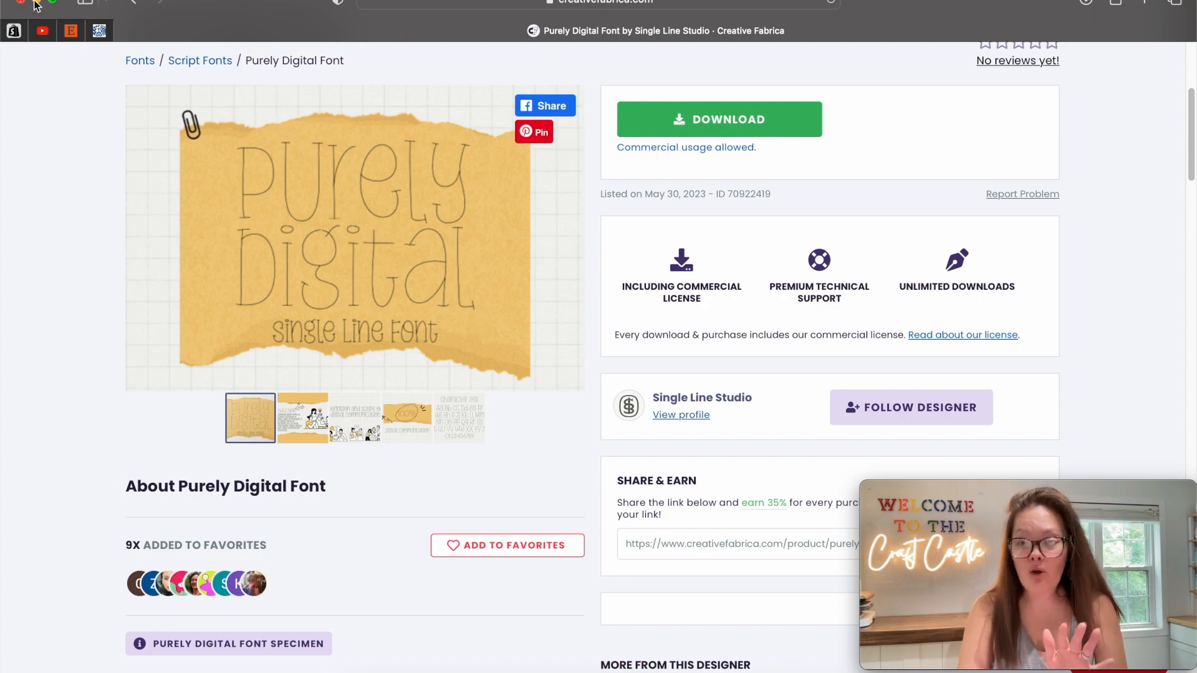
Step: Return to Inkscape and add a sans-serif text line with the person's full name near the top of the page
left_click(36, 3)
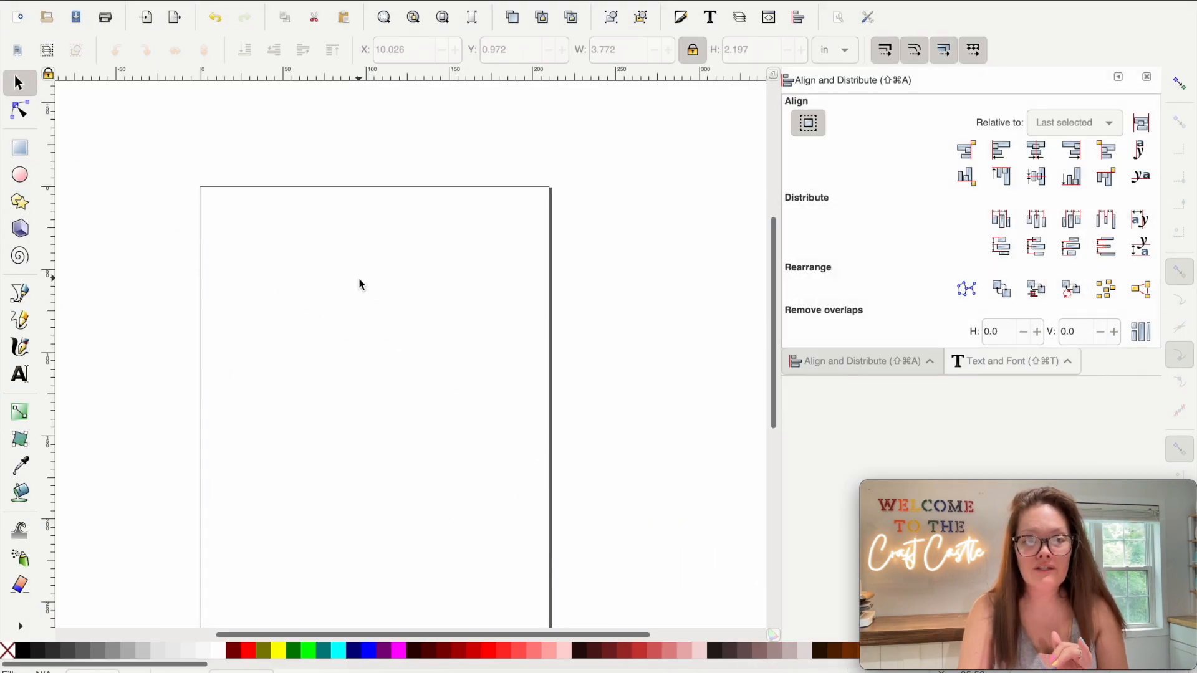
scroll(359, 284, "down", 3)
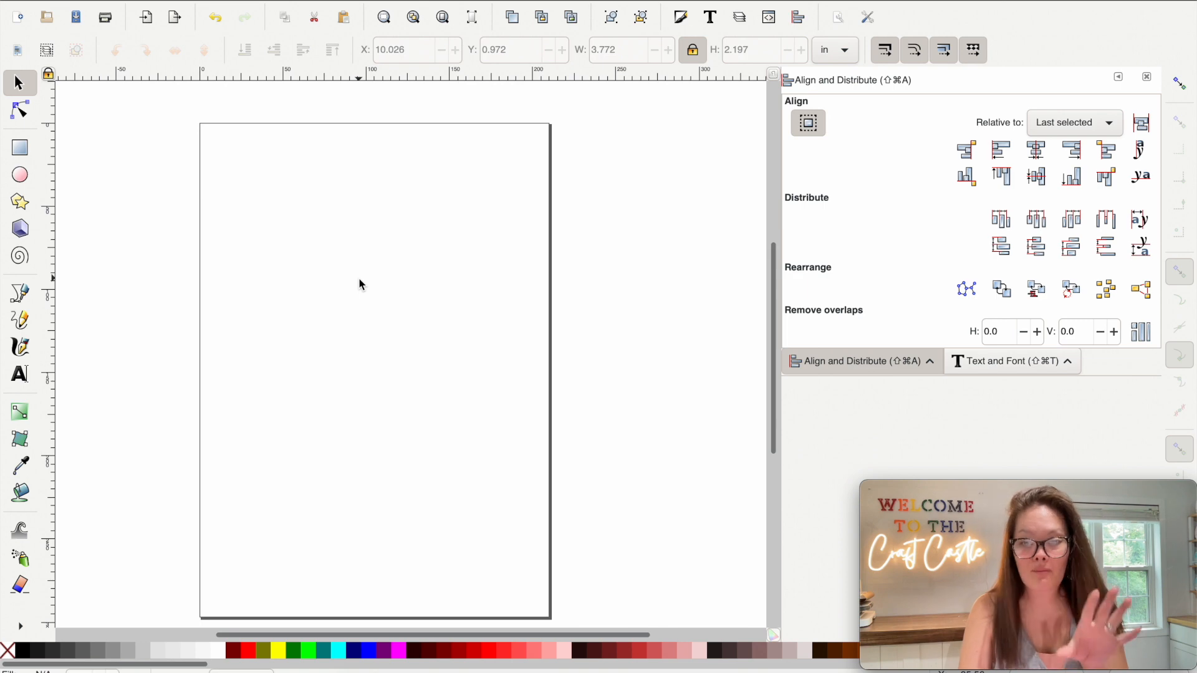
left_click(20, 374)
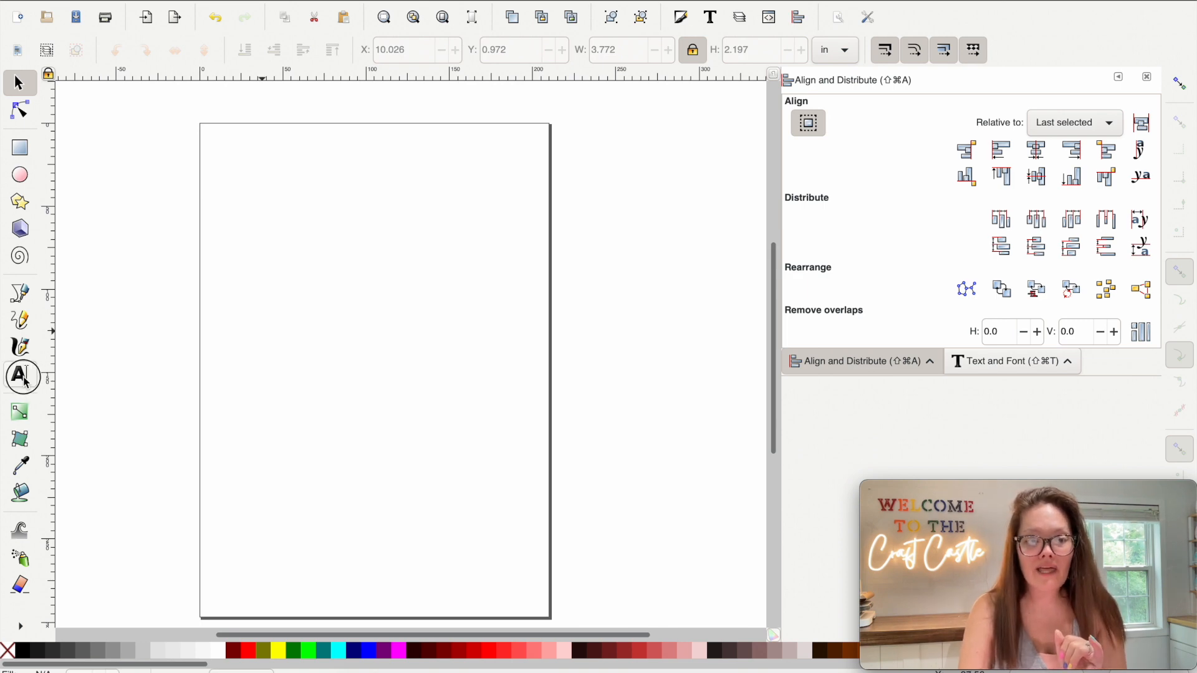
left_click(284, 203)
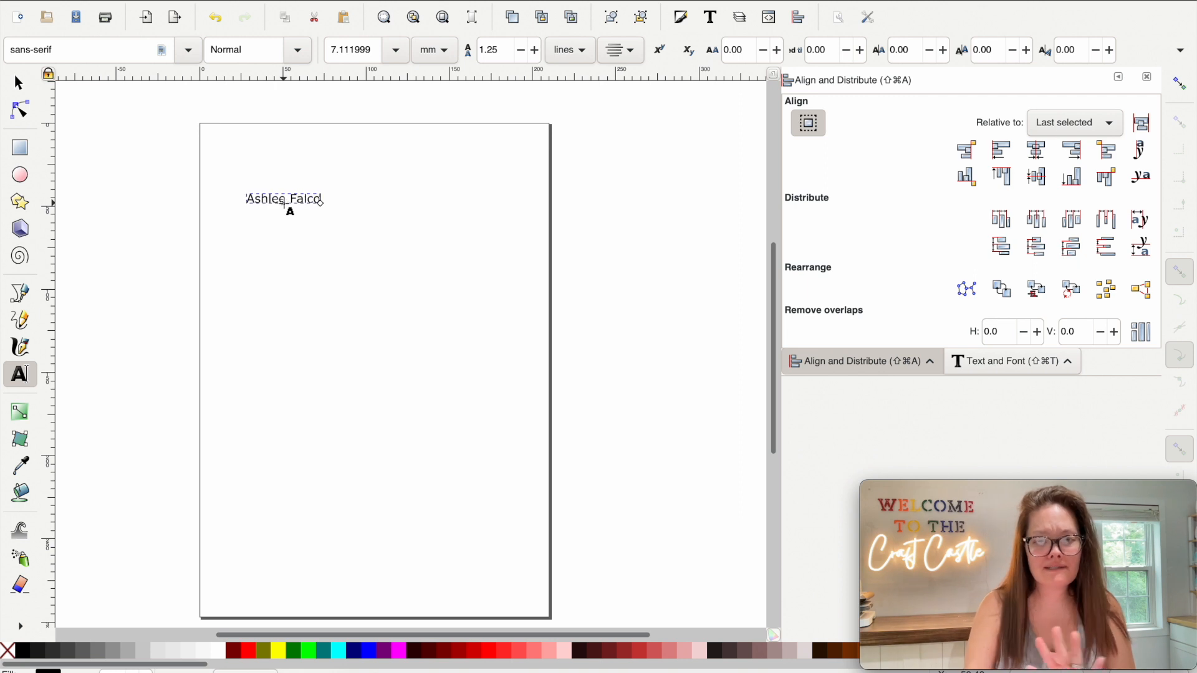
Step: Enlarge the name text to about 6.73 in wide on the upper page and place a duplicate directly below it
left_click(12, 82)
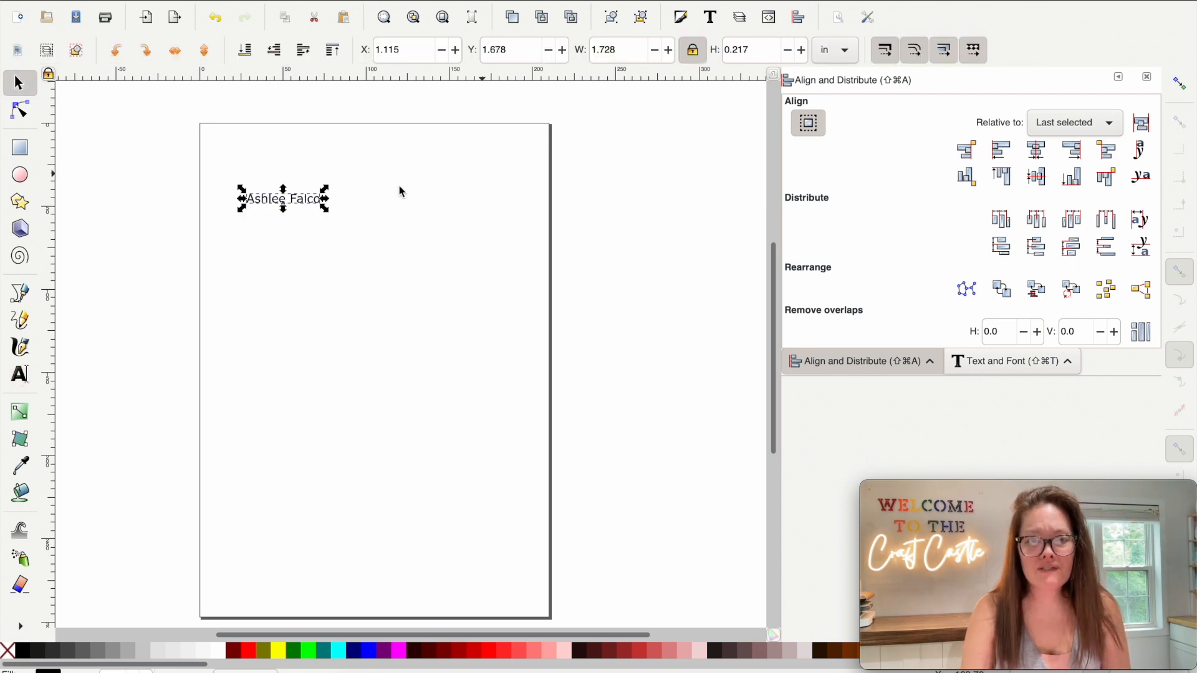
left_click_drag(330, 213, 532, 267)
left_click_drag(436, 231, 420, 230)
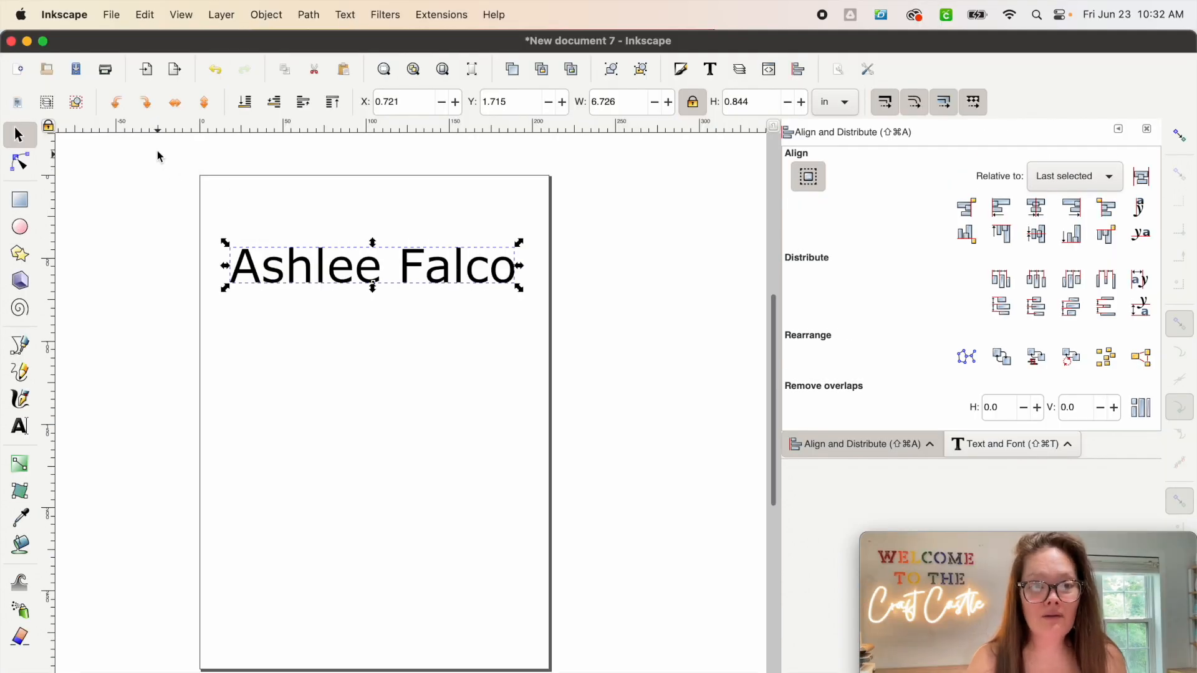
key("super+d")
left_click_drag(325, 283, 328, 341)
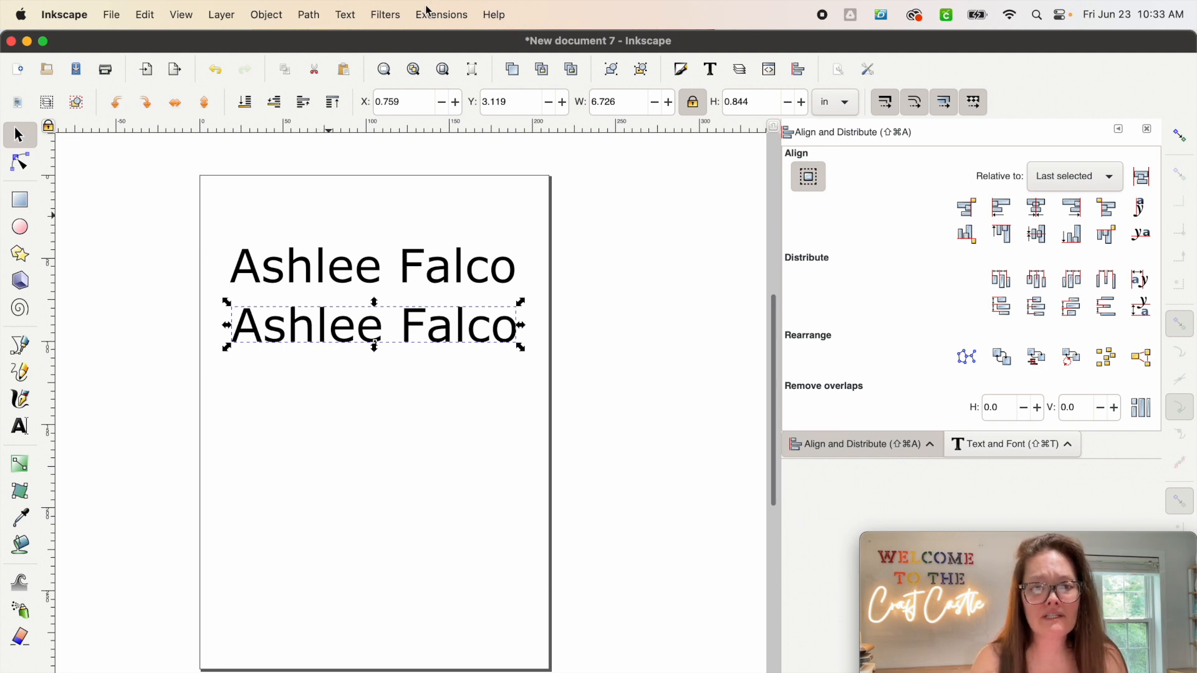
Step: Open the Hershey Text extension for the lower name copy and turn on its live preview
left_click(443, 16)
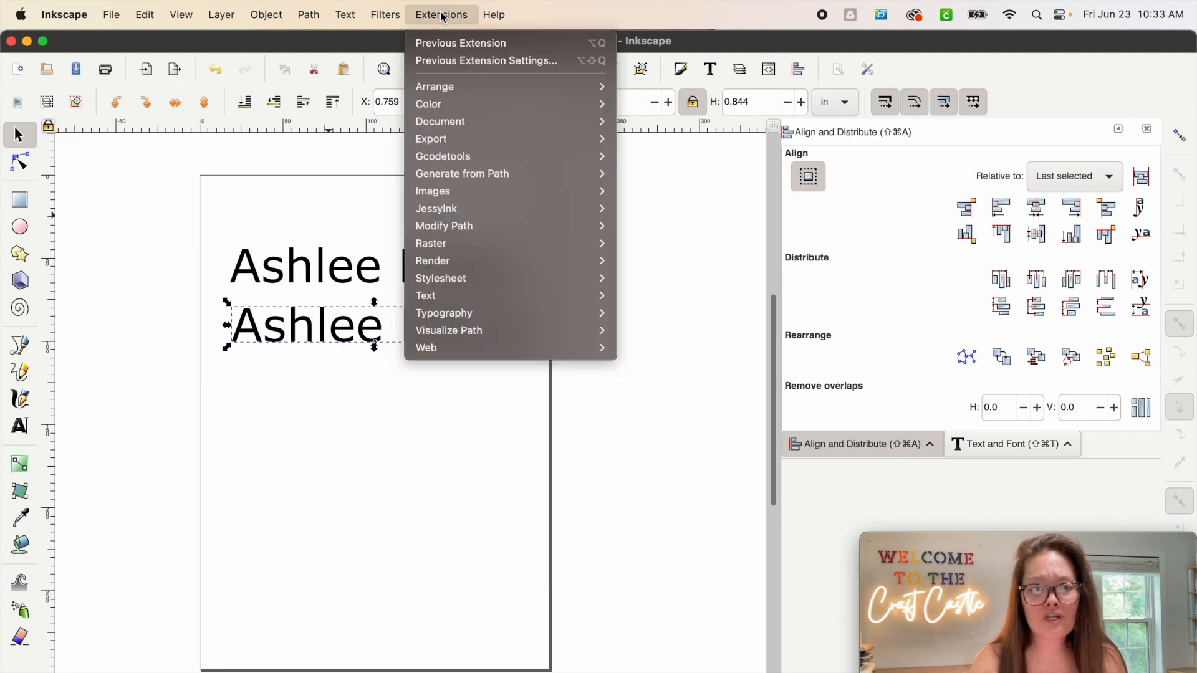
mouse_move(472, 299)
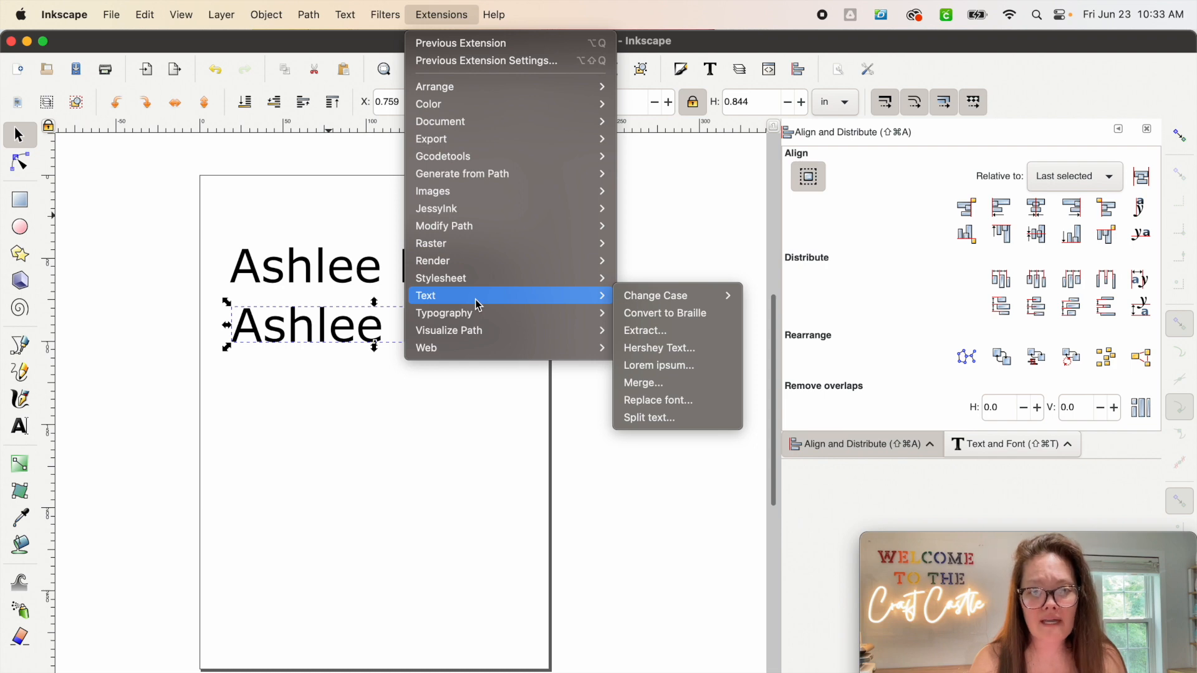
left_click(642, 351)
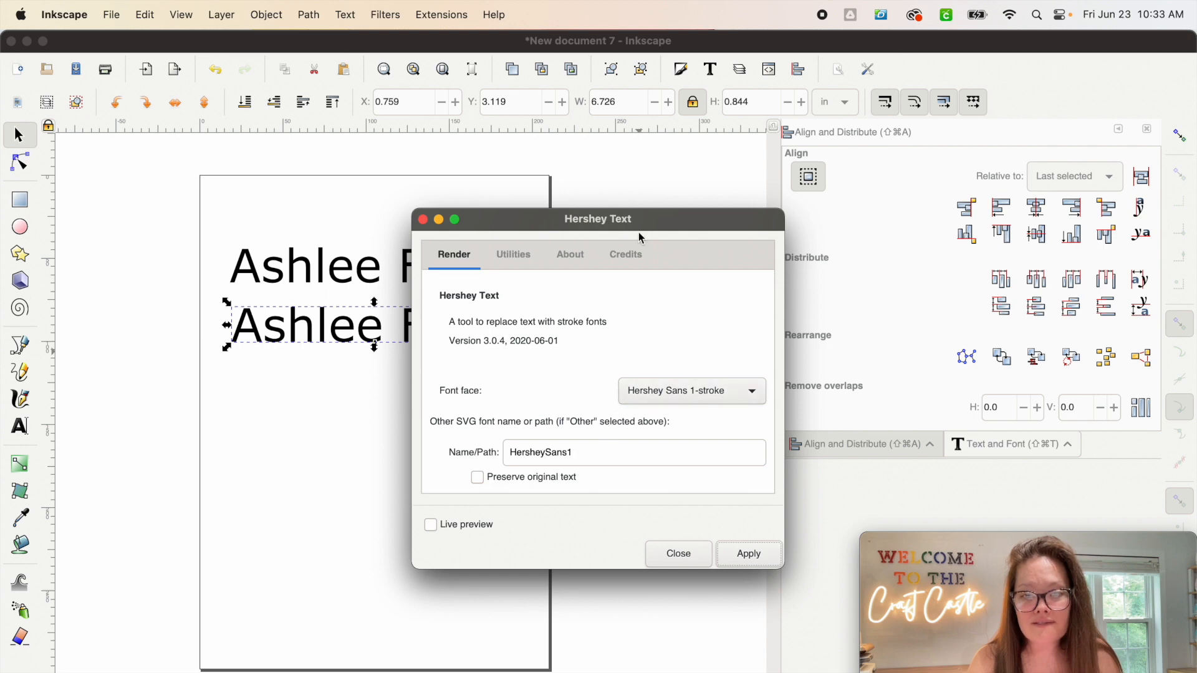
left_click_drag(639, 222, 788, 145)
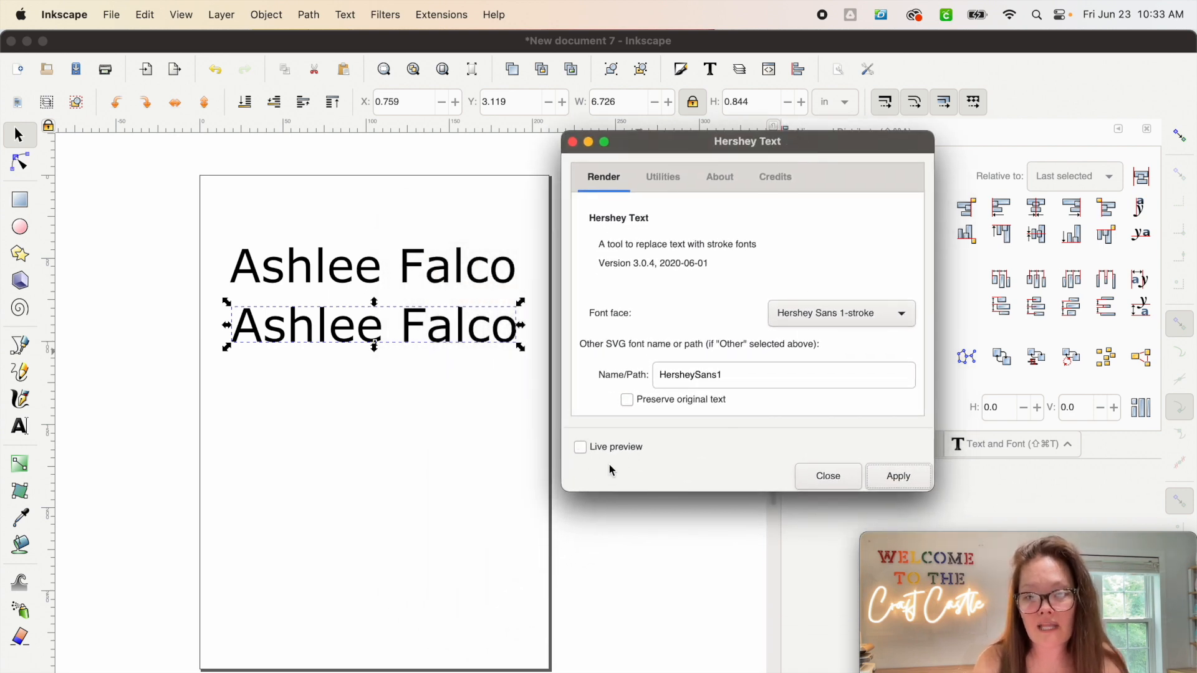
left_click(582, 448)
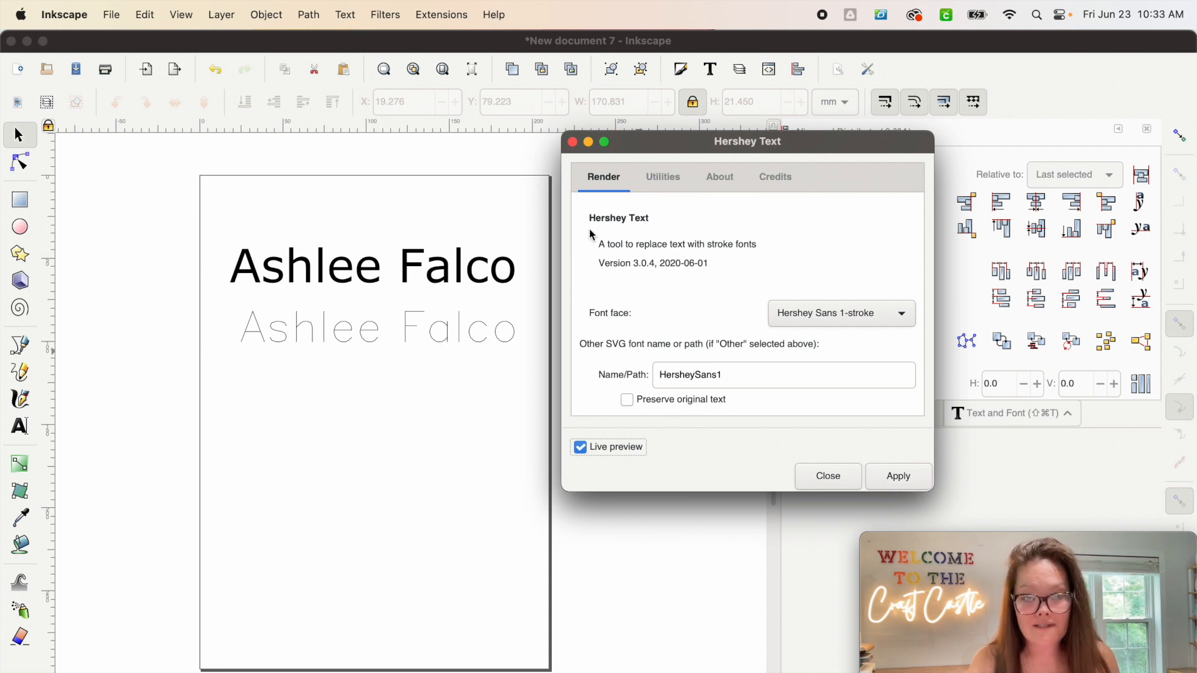
Step: Try the Hershey Script 1-stroke and EMS Nixish Italic font faces on the lower name, returning to Hershey Script 1-stroke
left_click(847, 323)
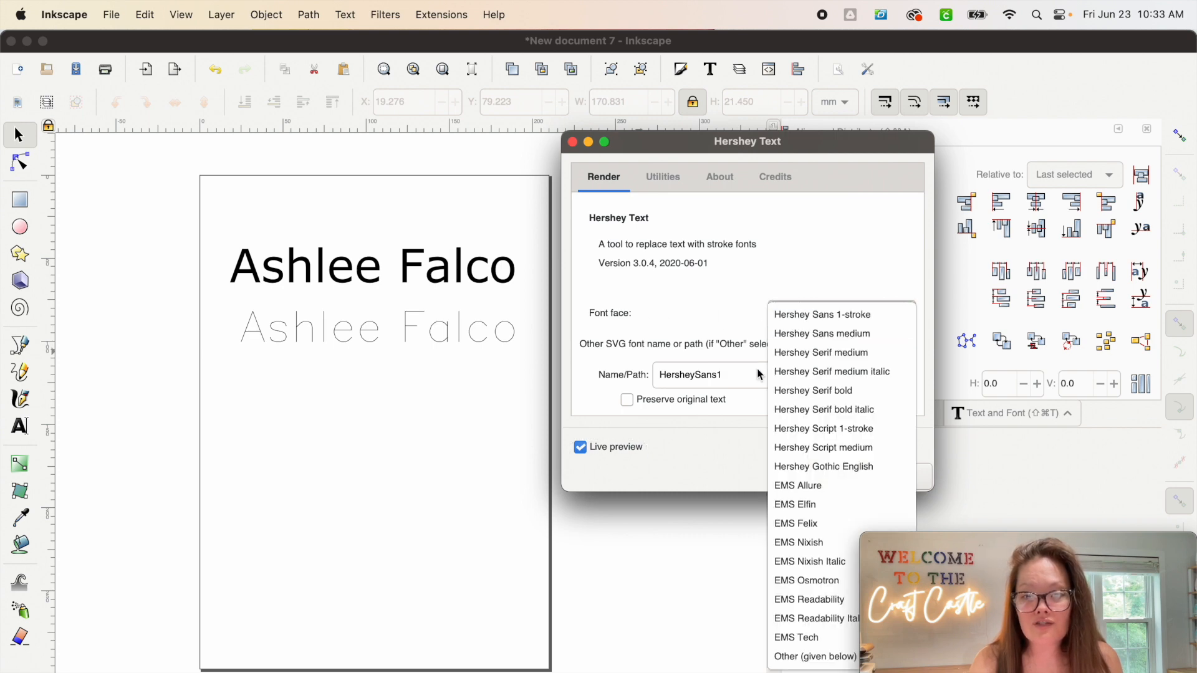
left_click(803, 431)
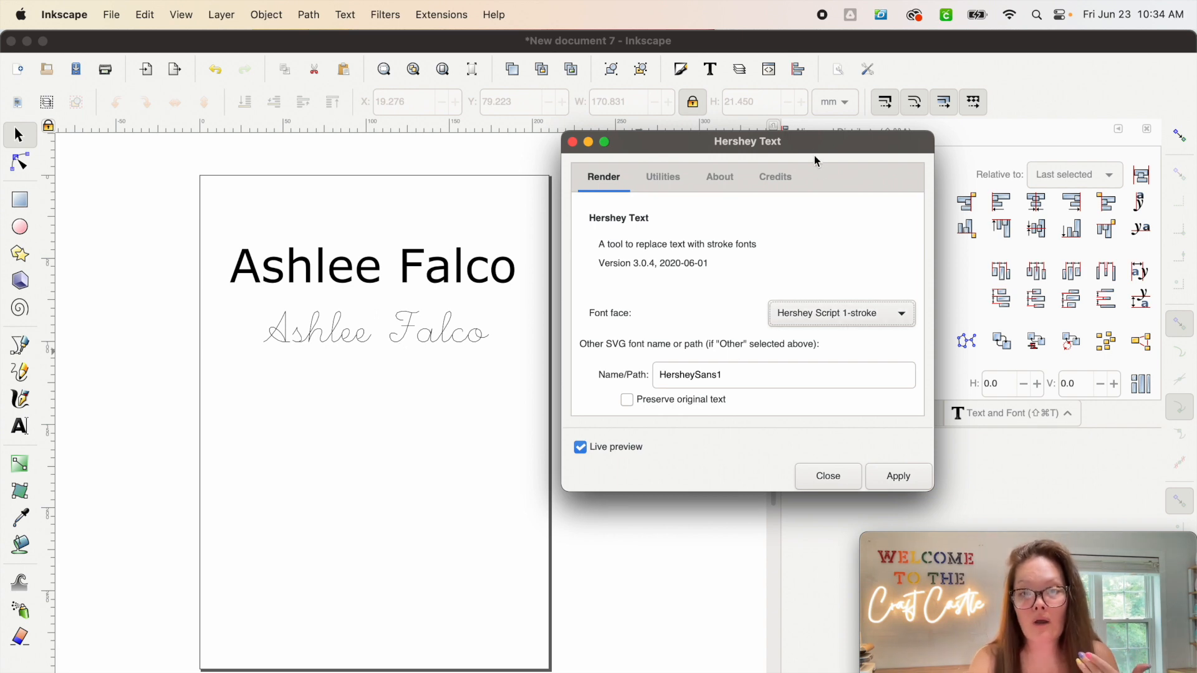
left_click_drag(810, 139, 710, 134)
left_click(725, 306)
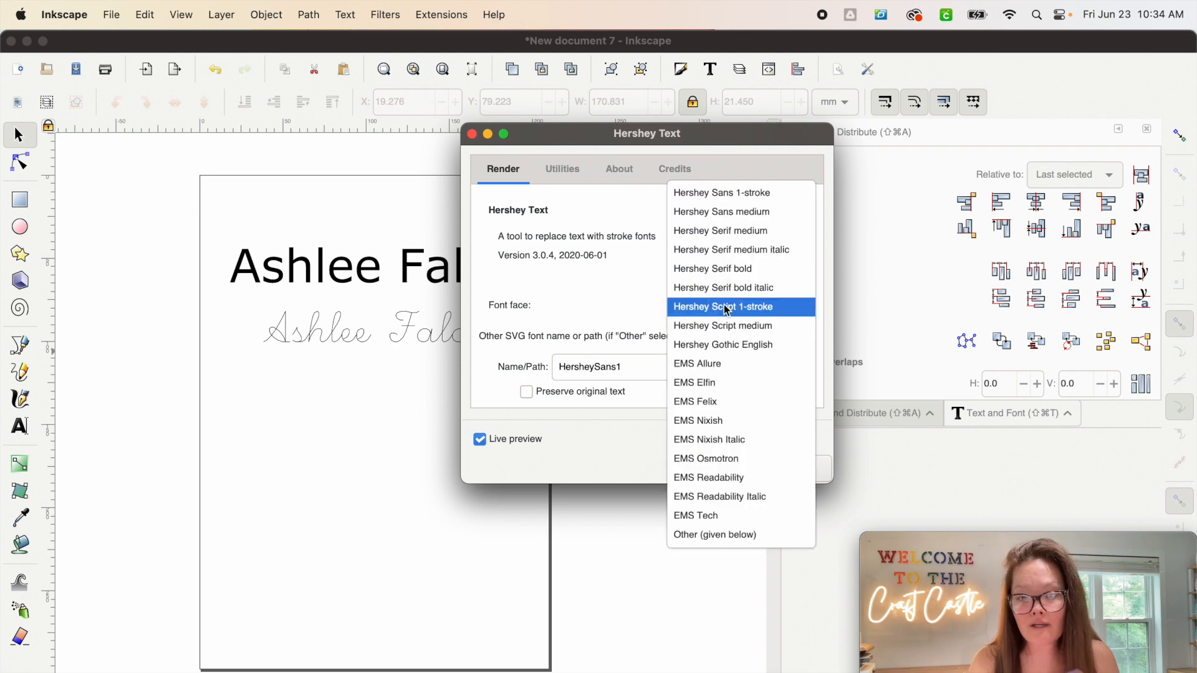
left_click(722, 440)
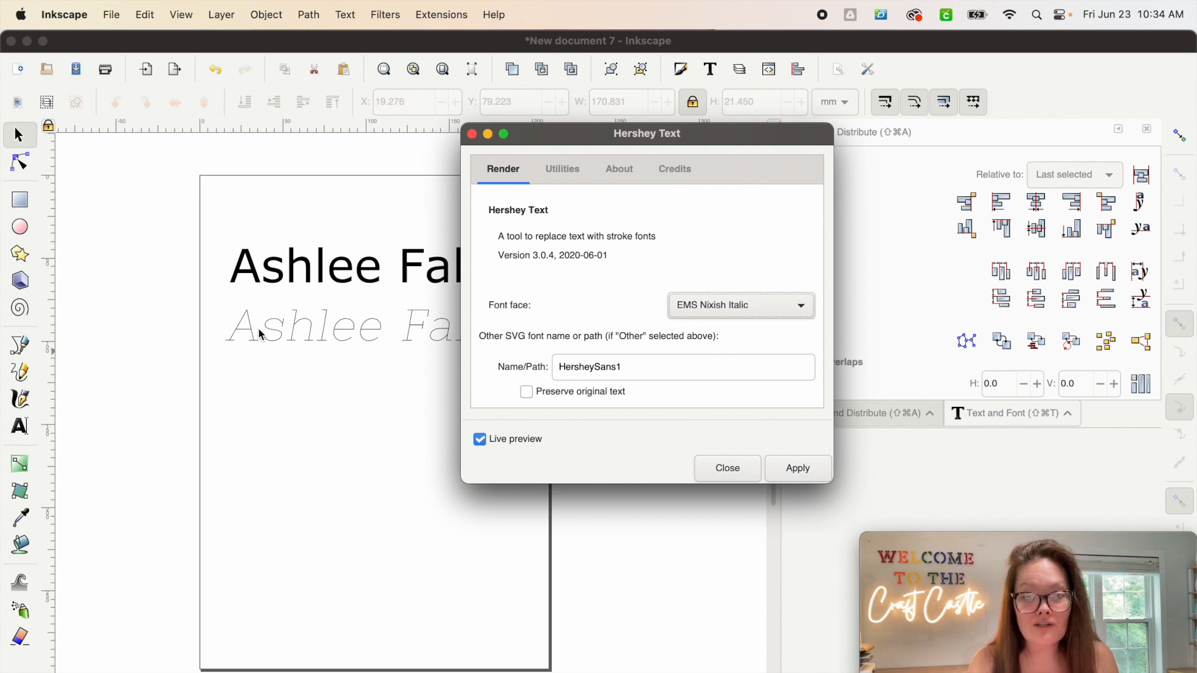
left_click(721, 306)
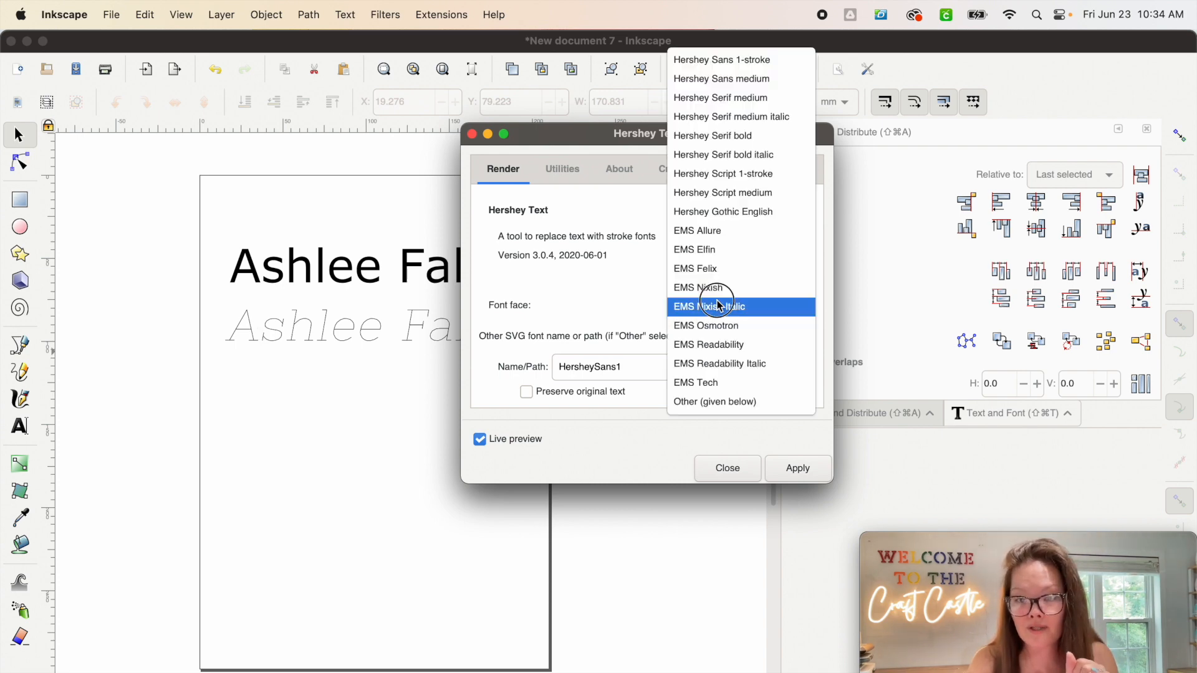
left_click(737, 178)
left_click_drag(692, 132, 785, 119)
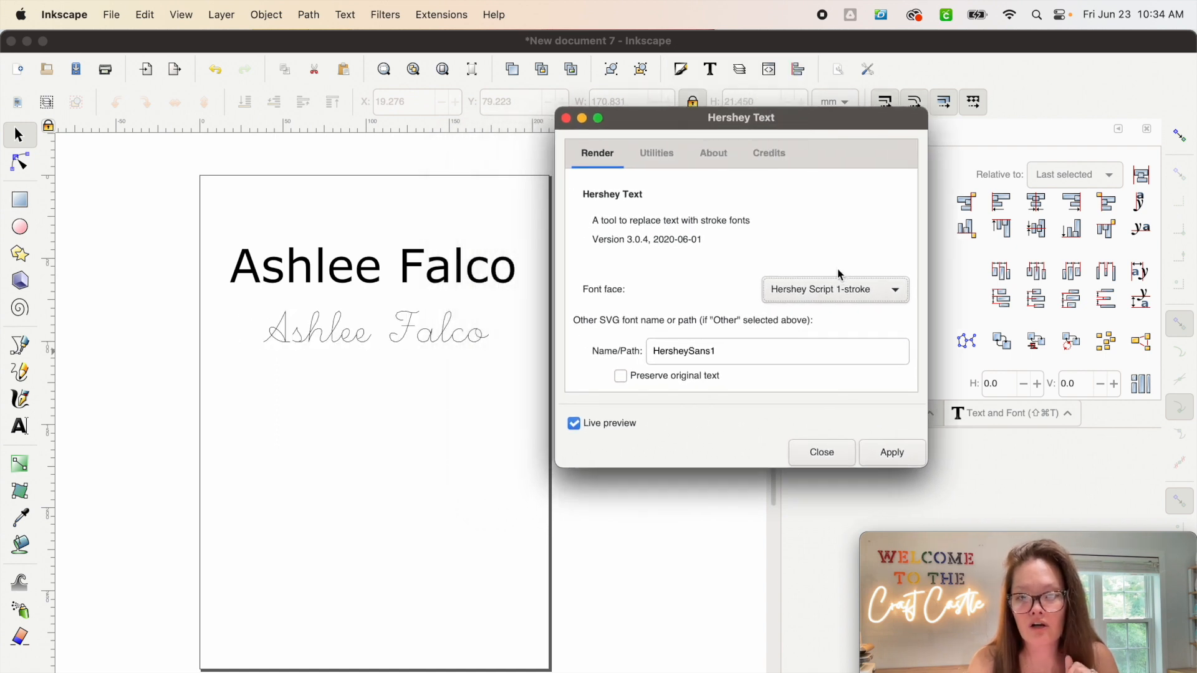
Step: Apply the Hershey Sans 1-stroke font face to the lower name and close the Hershey Text extension
left_click(842, 300)
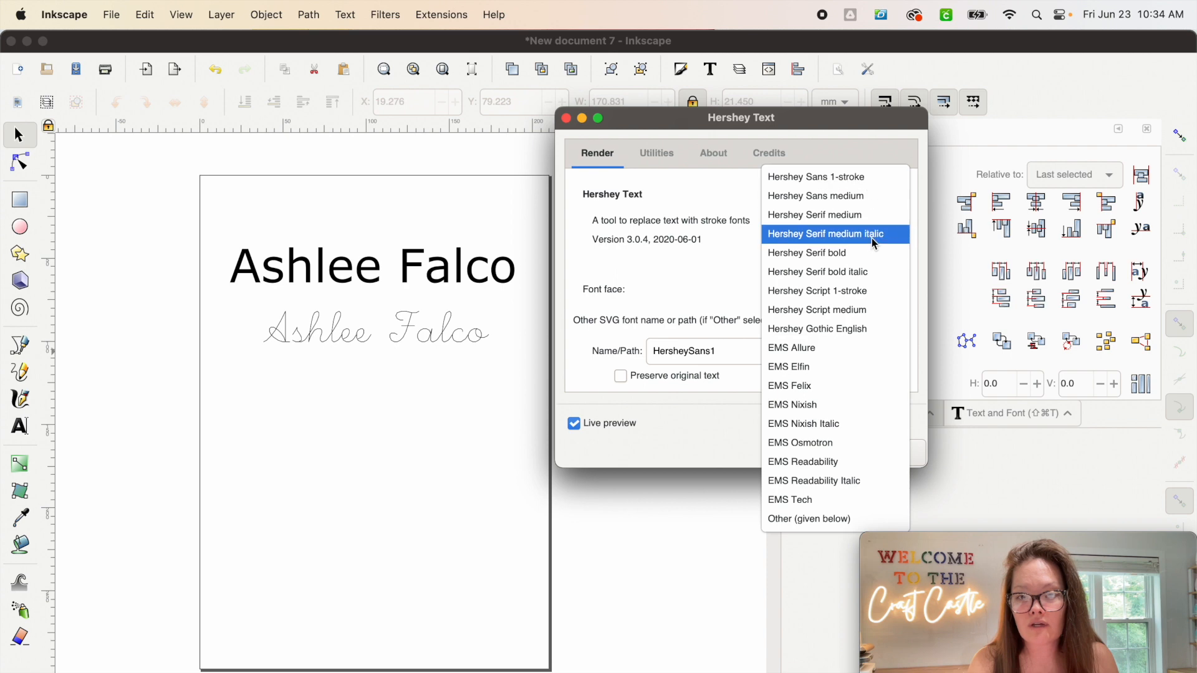
left_click(883, 181)
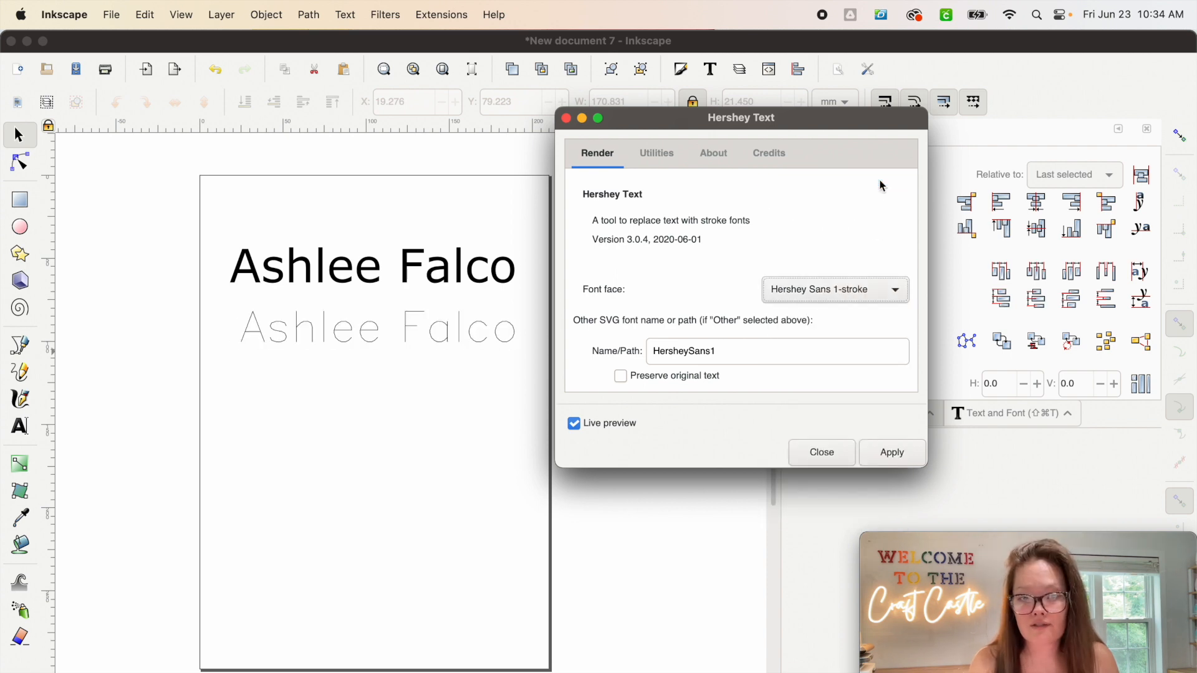
left_click(902, 459)
left_click_drag(652, 130, 687, 135)
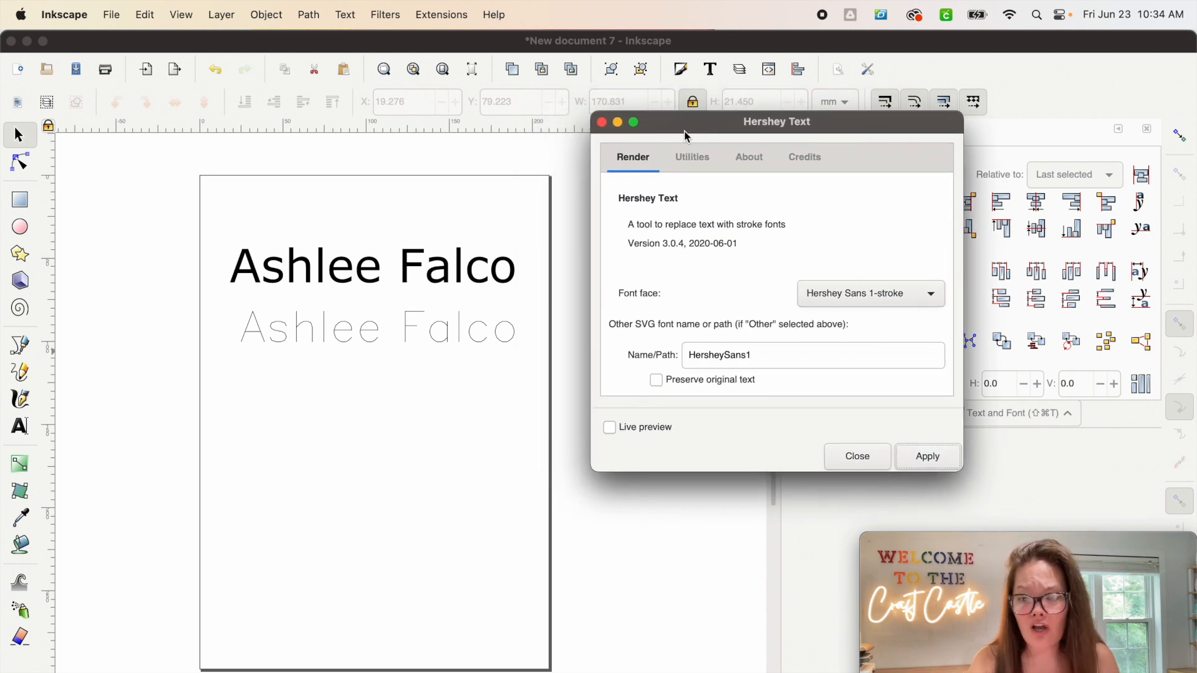
left_click(603, 123)
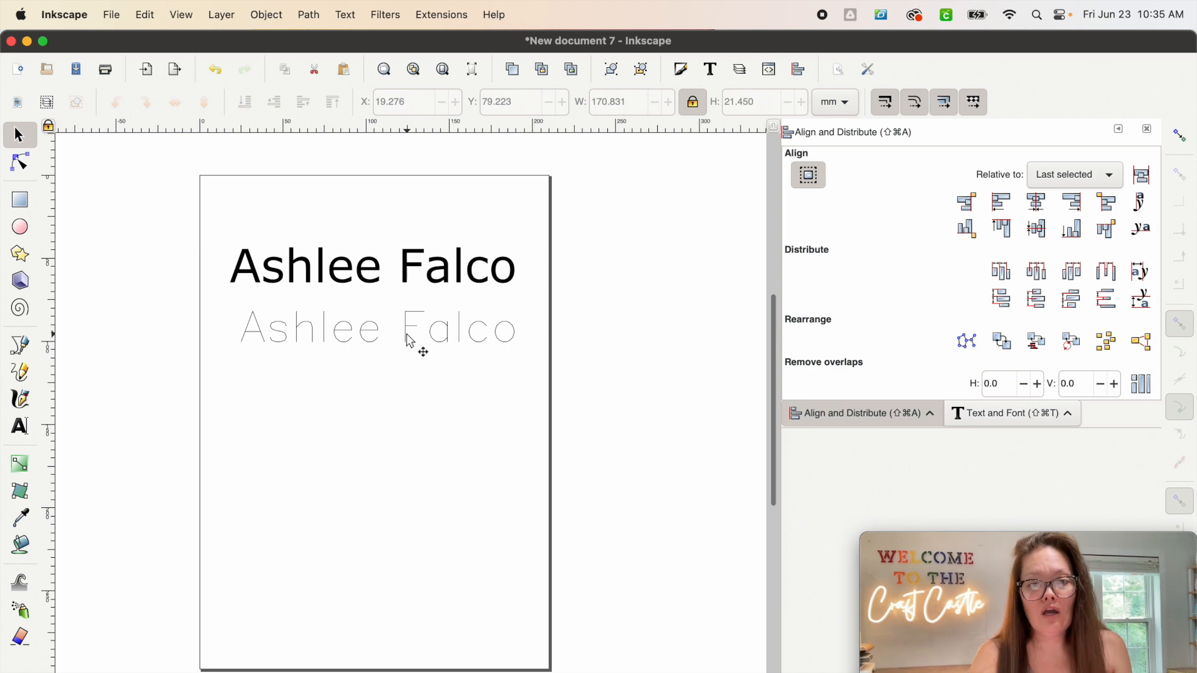
Step: Shift the solid name to about X 21.65, Y 44.52 mm and the single-line name to about X 24.90, Y 80.85 mm
left_click(416, 265)
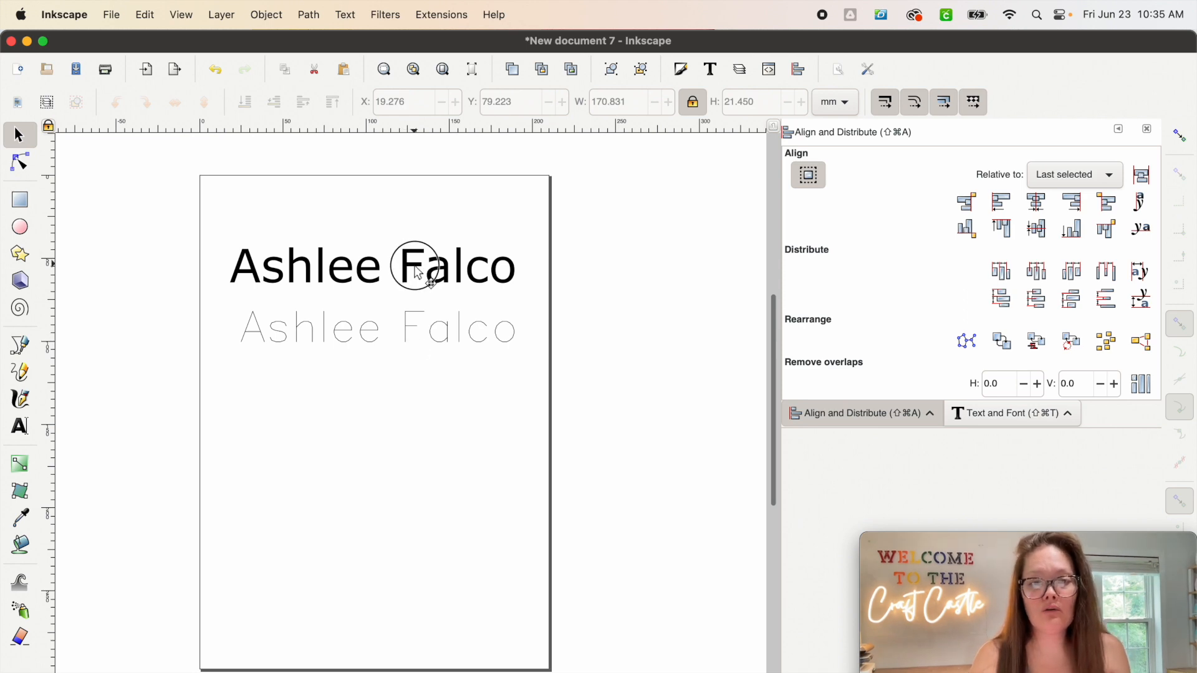
left_click_drag(414, 265, 424, 272)
left_click(414, 323)
left_click_drag(415, 329, 414, 327)
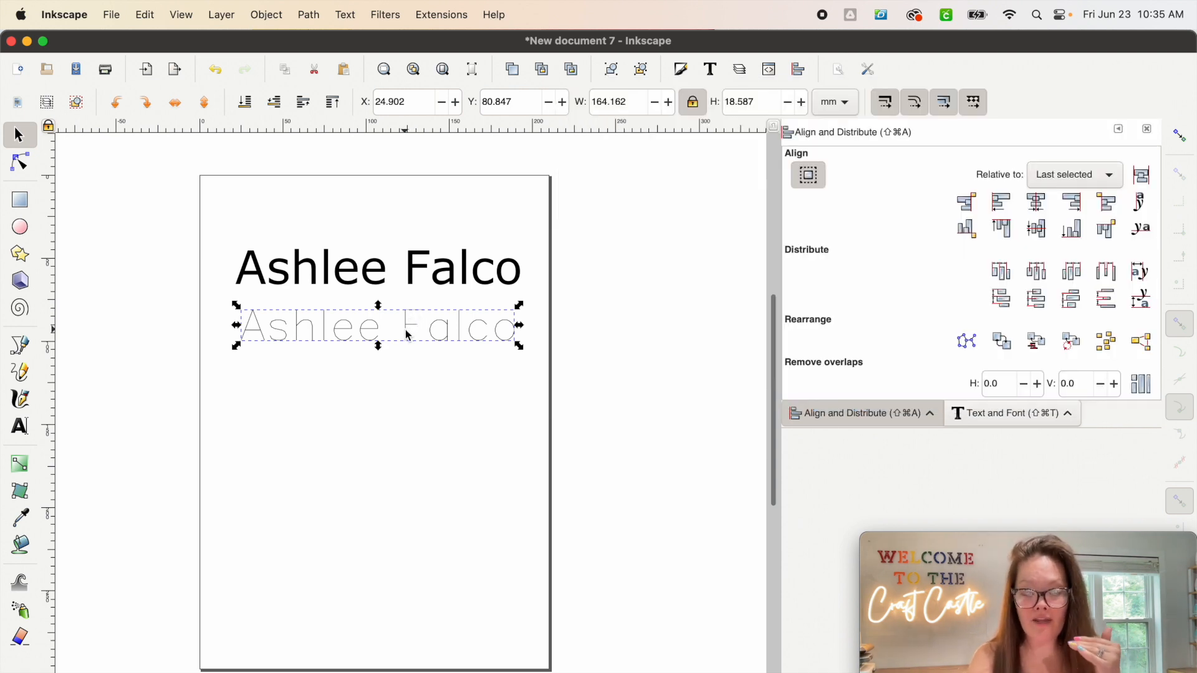
left_click(423, 270)
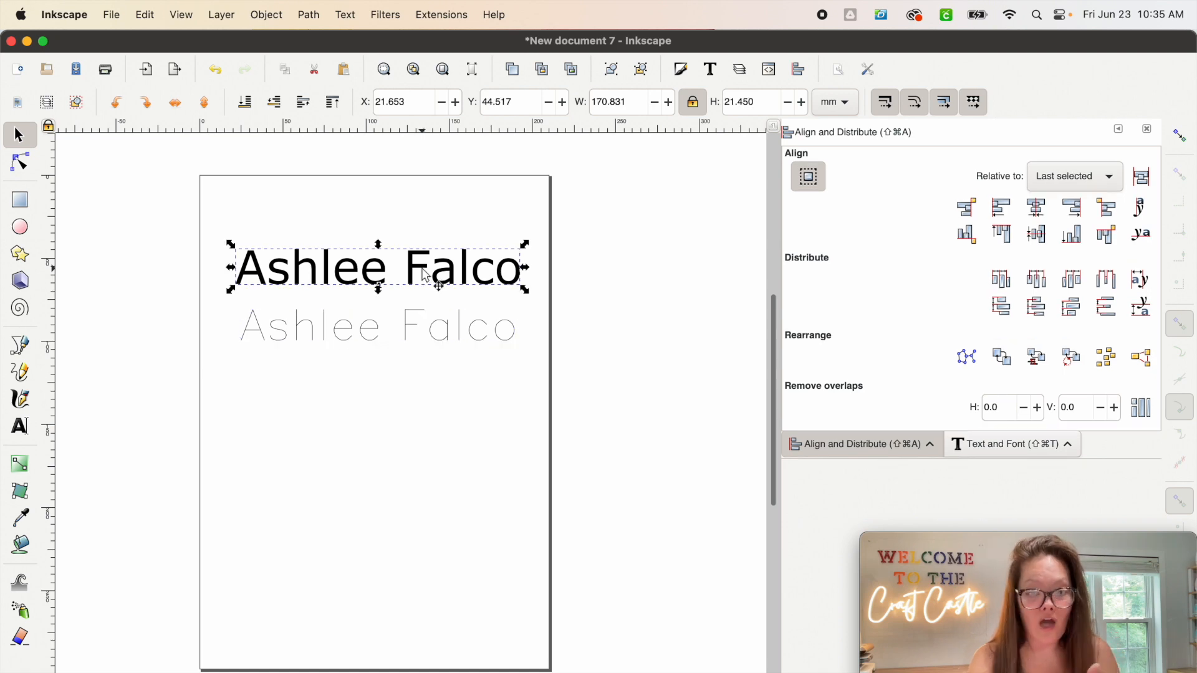
Step: Open the solid name for text editing to check that it is still live text, and return to object selection
left_click(424, 273)
double_click(431, 275)
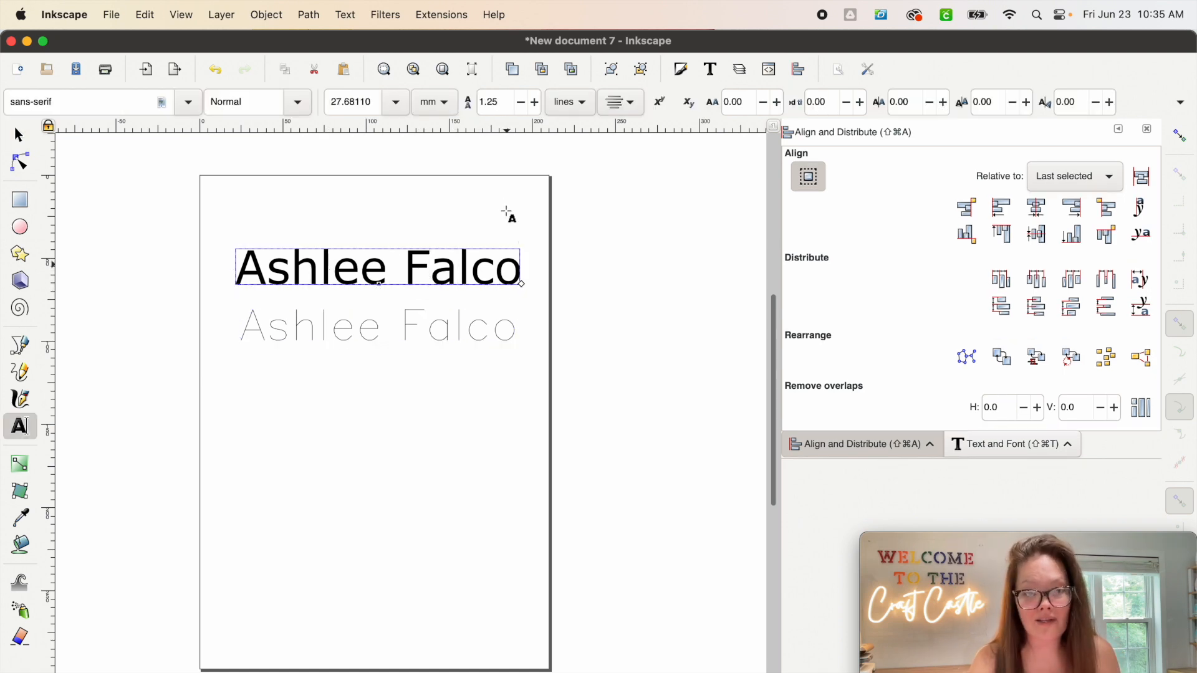
left_click(18, 135)
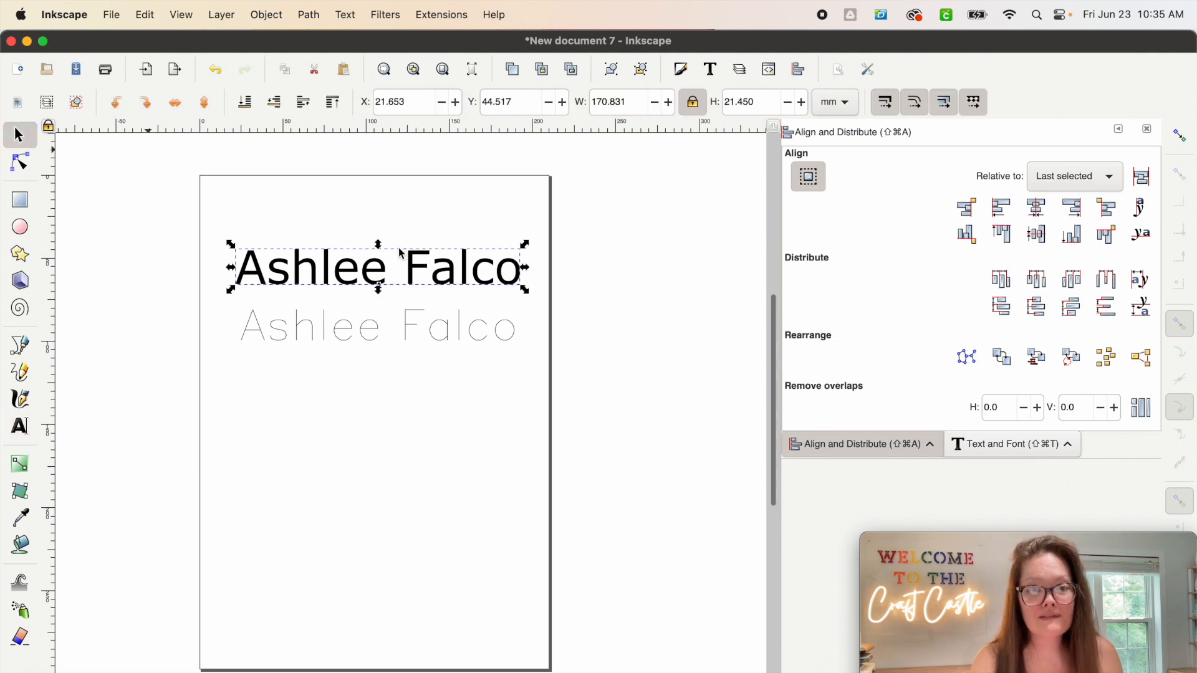
Step: Try converting the solid name to a path and selecting one of its letters, and undo the conversion
left_click(315, 16)
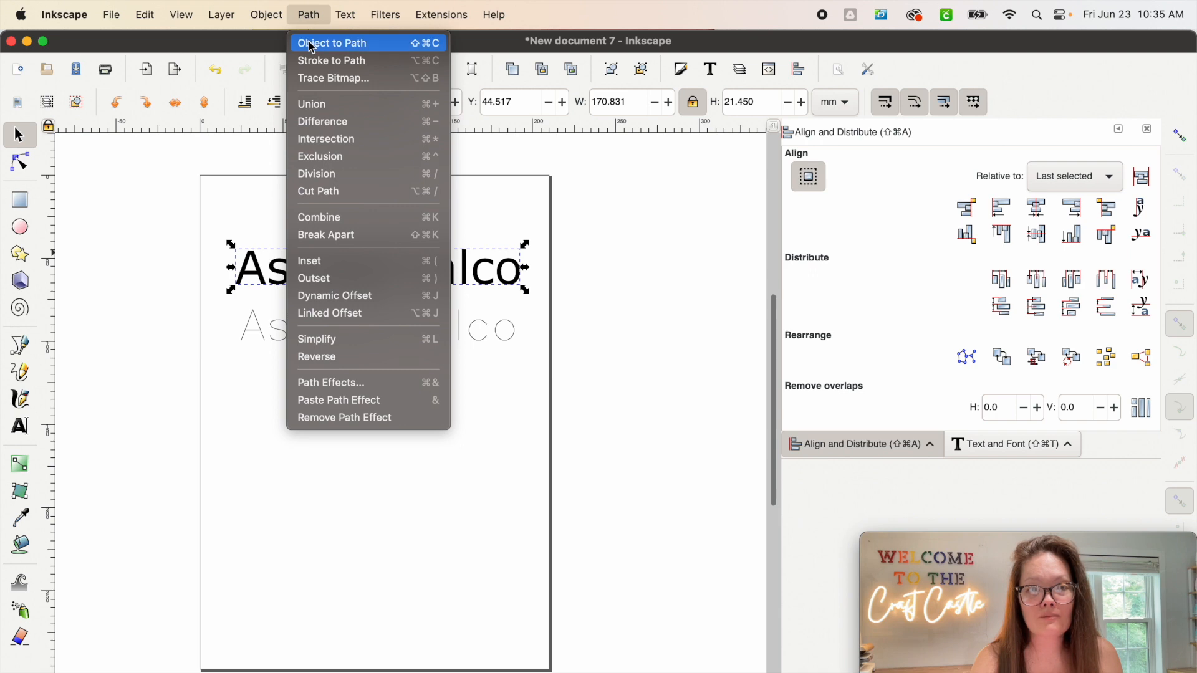
left_click(312, 45)
double_click(287, 272)
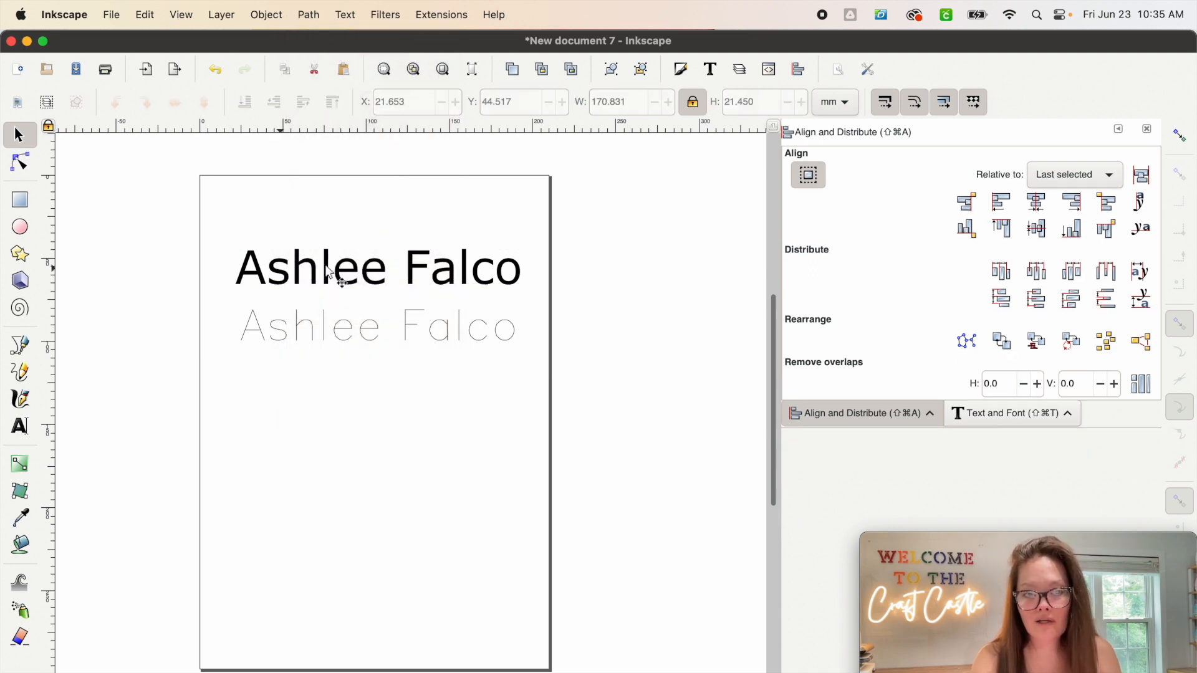
left_click(327, 268)
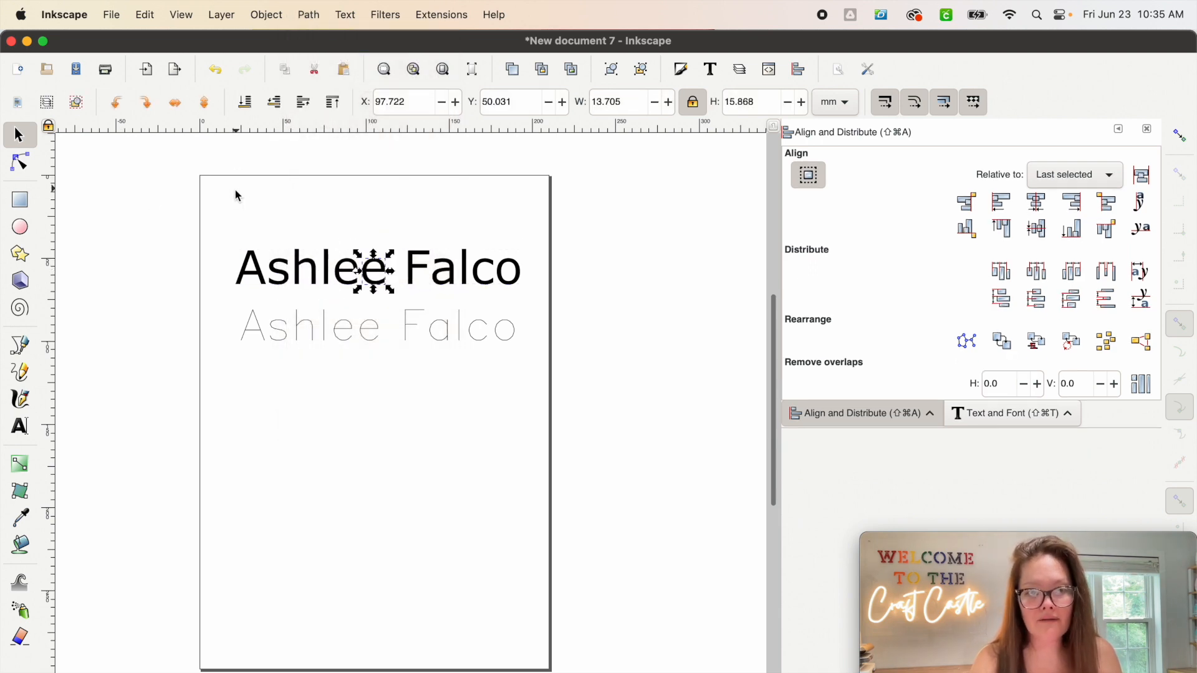
left_click(209, 75)
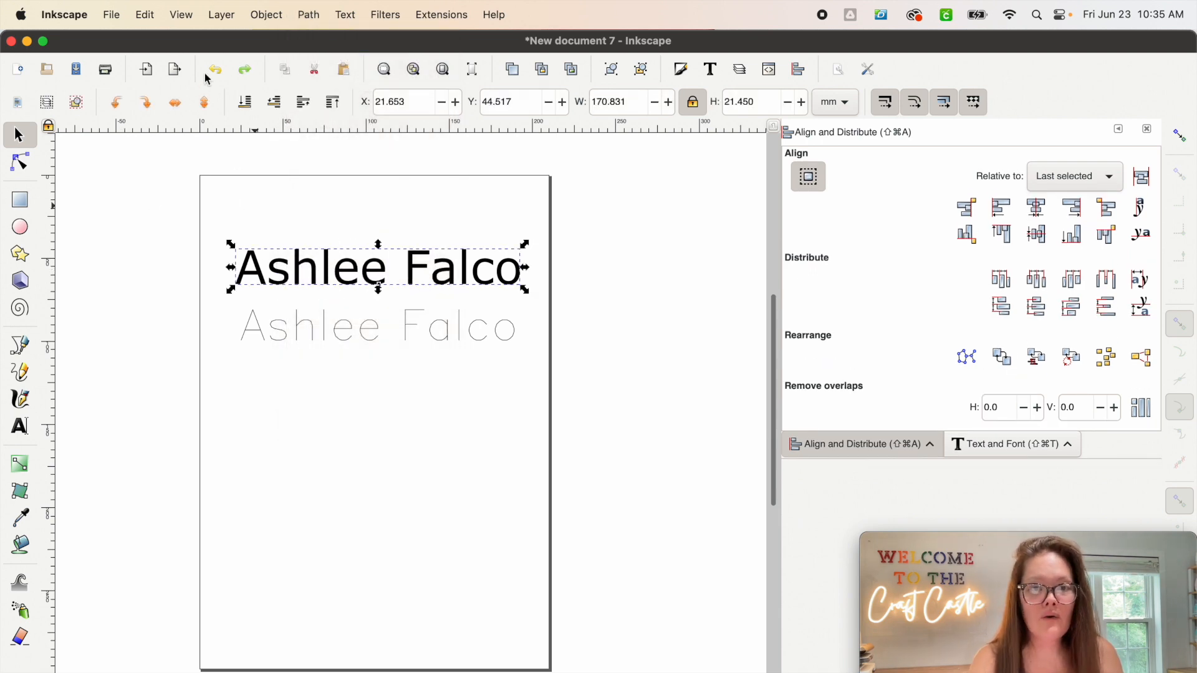
Step: Switch to the "single line" design in Glowforge and set its material to Medium Clear Acrylic
left_click(124, 15)
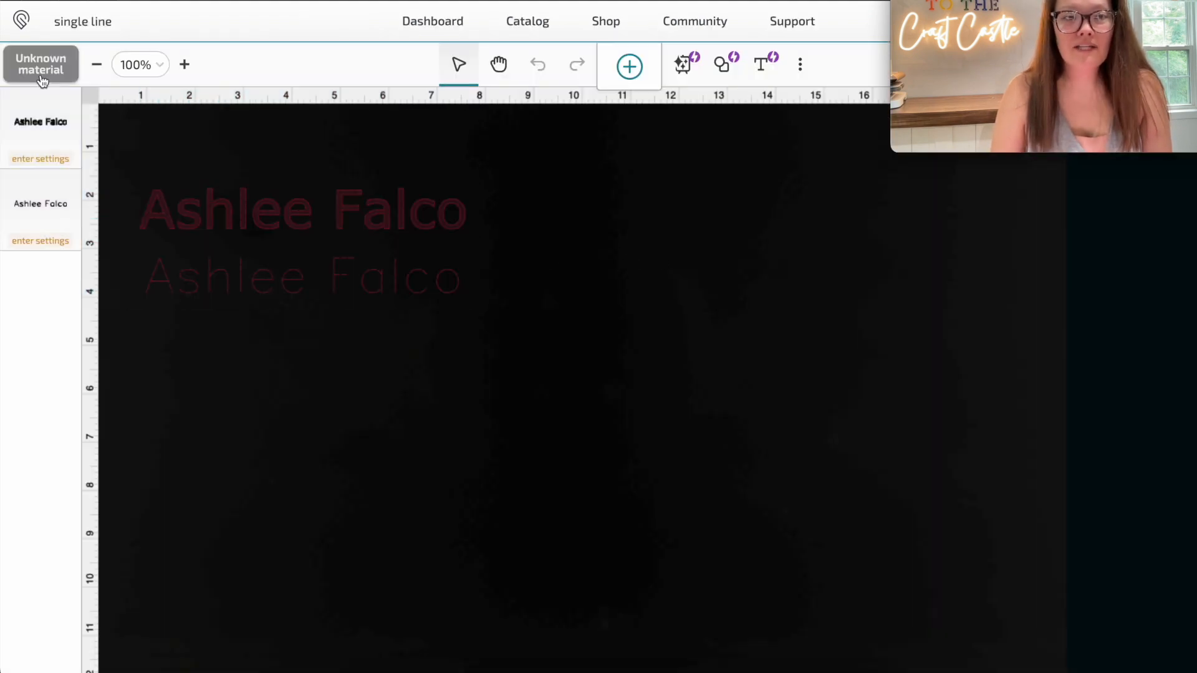
left_click(41, 68)
mouse_move(465, 204)
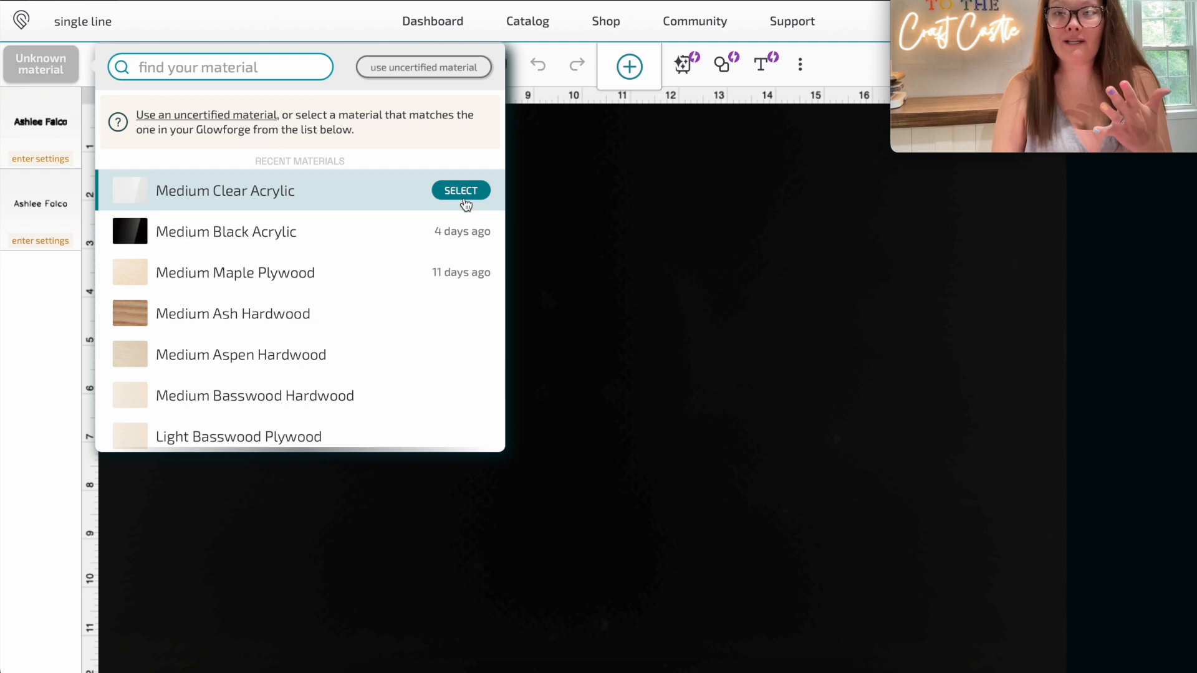
left_click(463, 192)
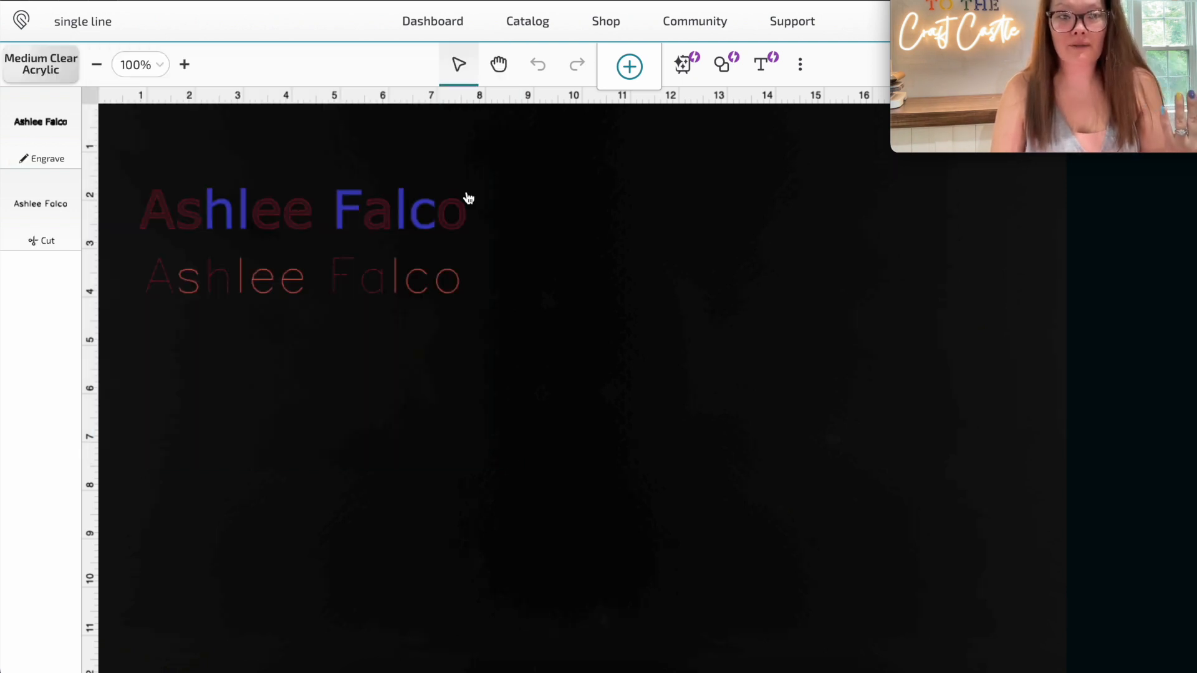
Step: Move both names together about 2 in to the right and slightly up on the bed, and deselect them
left_click_drag(633, 361, 152, 147)
left_click_drag(249, 214, 353, 201)
left_click(676, 280)
Step: Change the single-line name's operation to Score and close its settings
left_click_drag(650, 281, 181, 268)
left_click(41, 207)
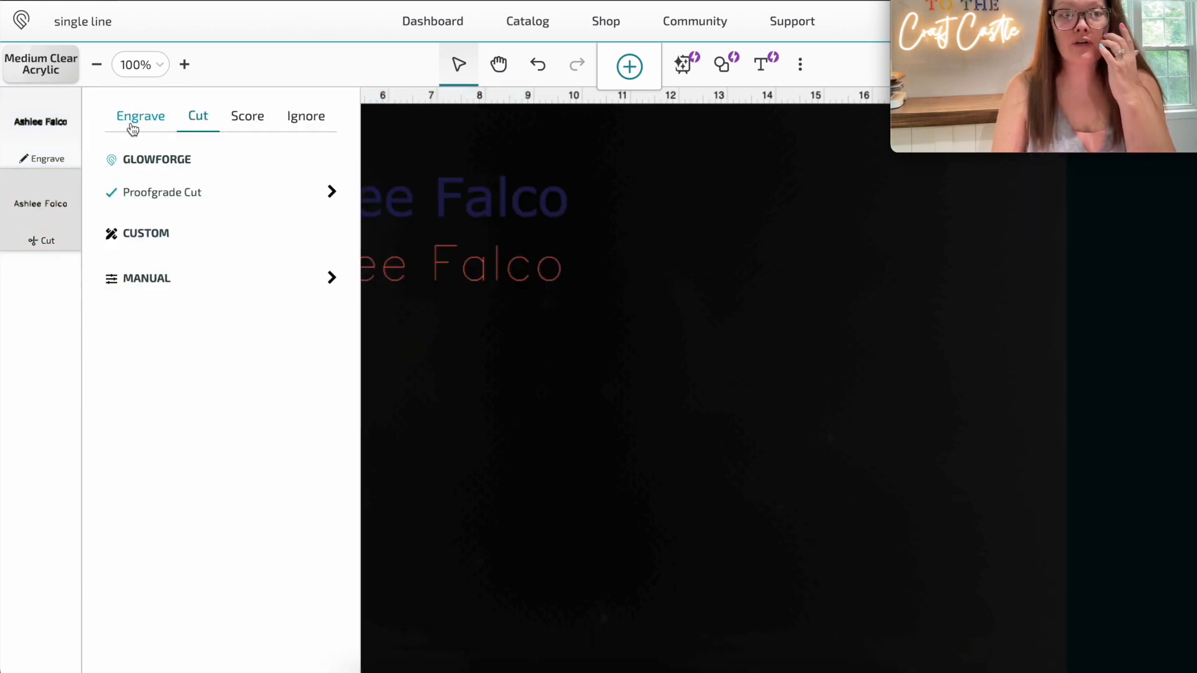
left_click(258, 123)
left_click(490, 347)
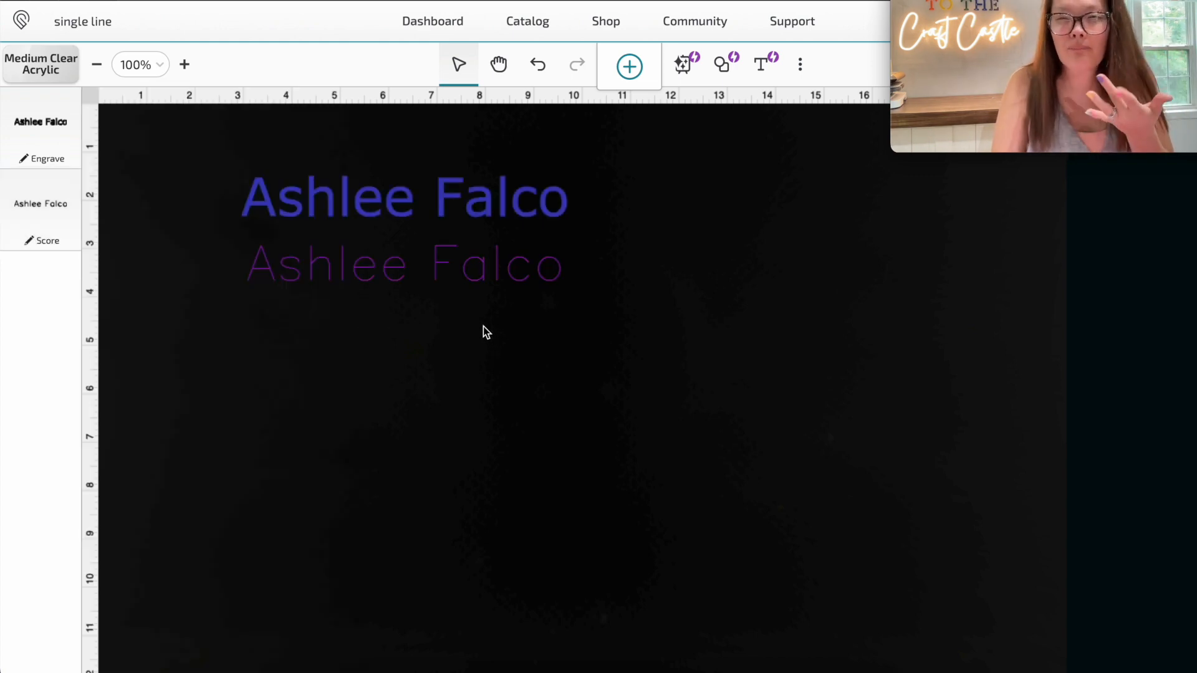
Step: Select all the letters of the solid engraved name together
left_click(567, 200)
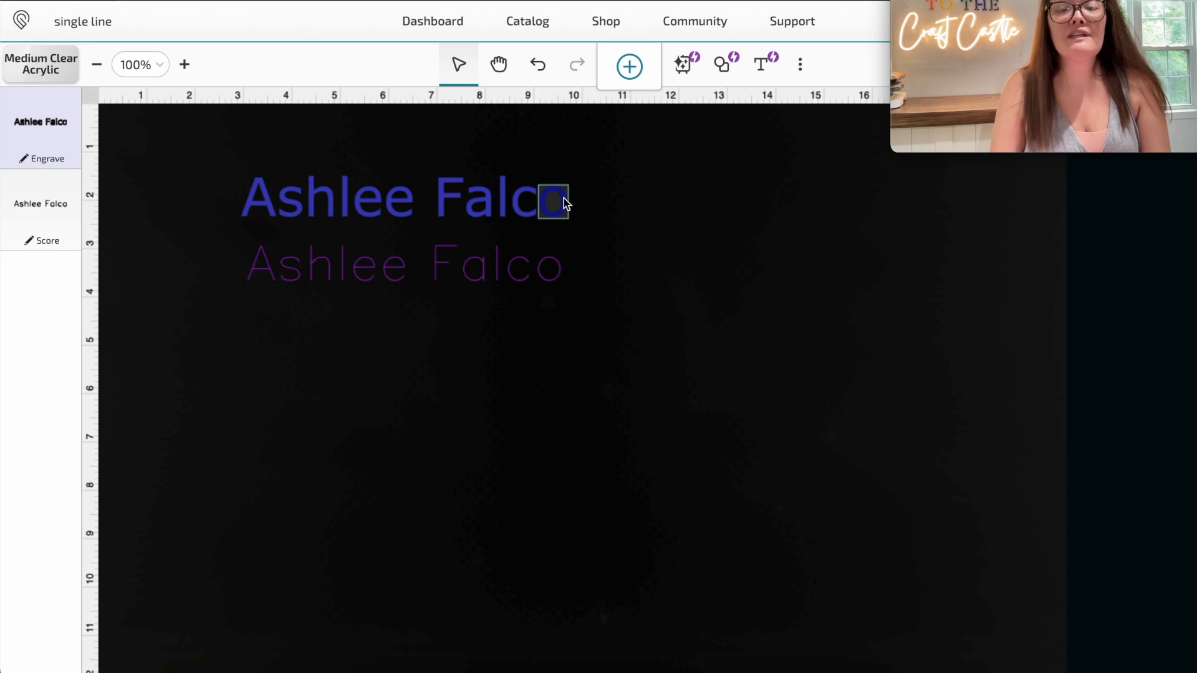
left_click(638, 207)
left_click_drag(637, 207, 153, 194)
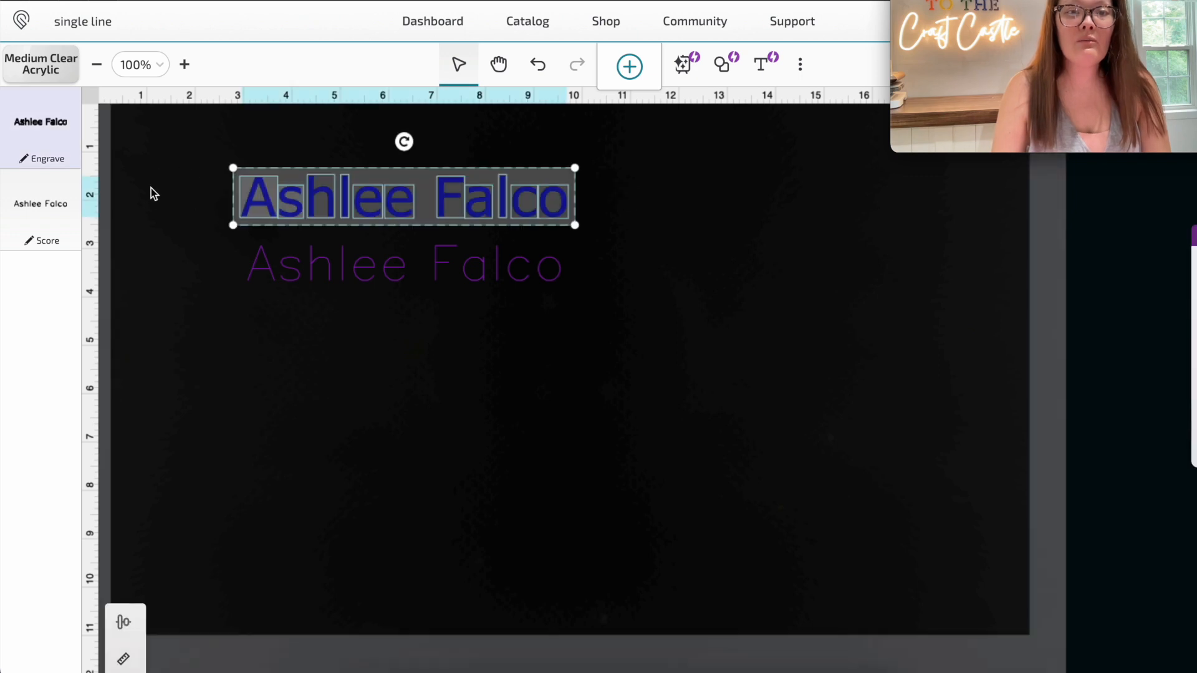